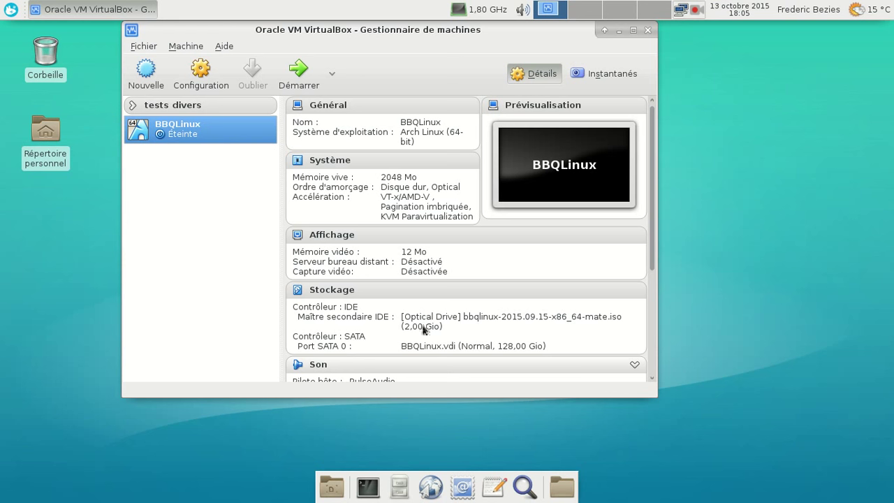
Step: Start the BBQLinux virtual machine, boot its default entry and log in with the account password
{"action": "left_click", "coordinate": [300, 89]}
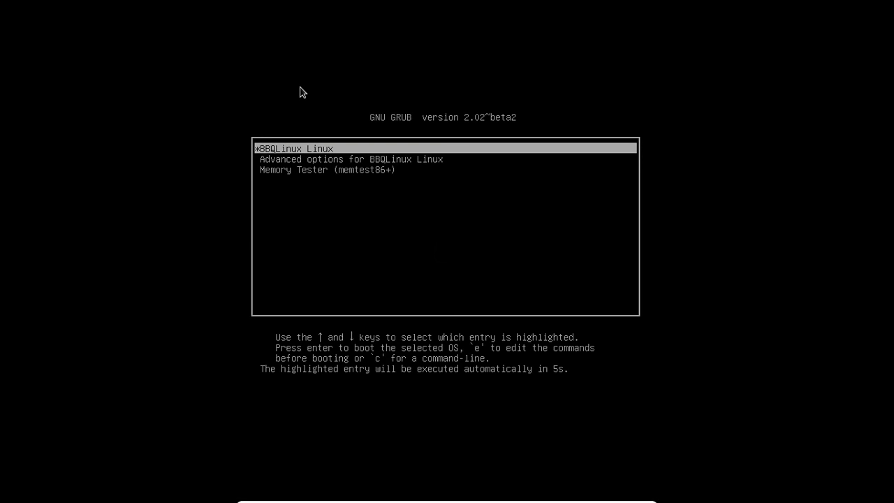
{"action": "key", "text": "Return"}
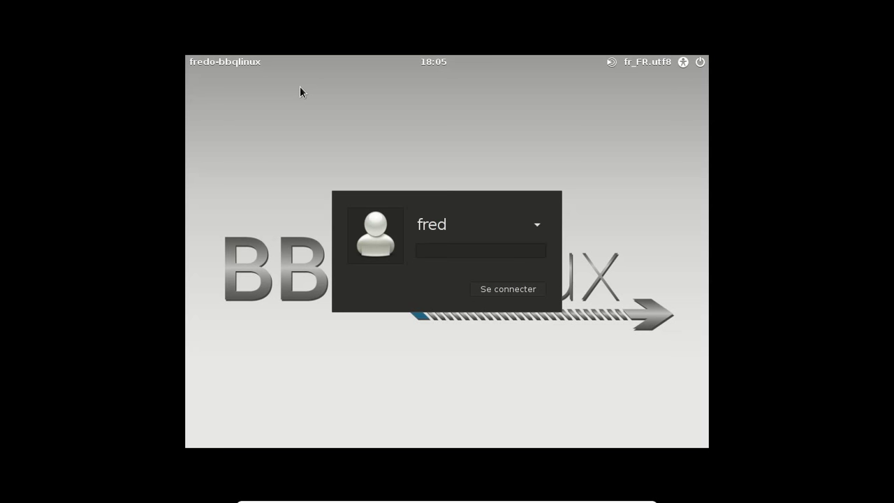
{"action": "type", "text": "********"}
{"action": "key", "text": "Return"}
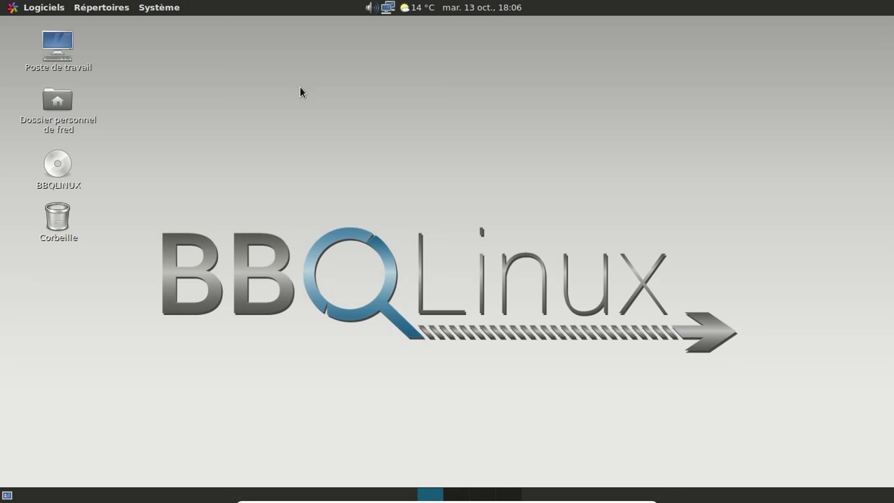
Step: Move the workspace switcher to the right end of the lower desktop panel and lock it there
{"action": "right_click", "coordinate": [433, 493]}
{"action": "left_click", "coordinate": [440, 481]}
{"action": "right_click", "coordinate": [433, 493]}
{"action": "left_click", "coordinate": [448, 470]}
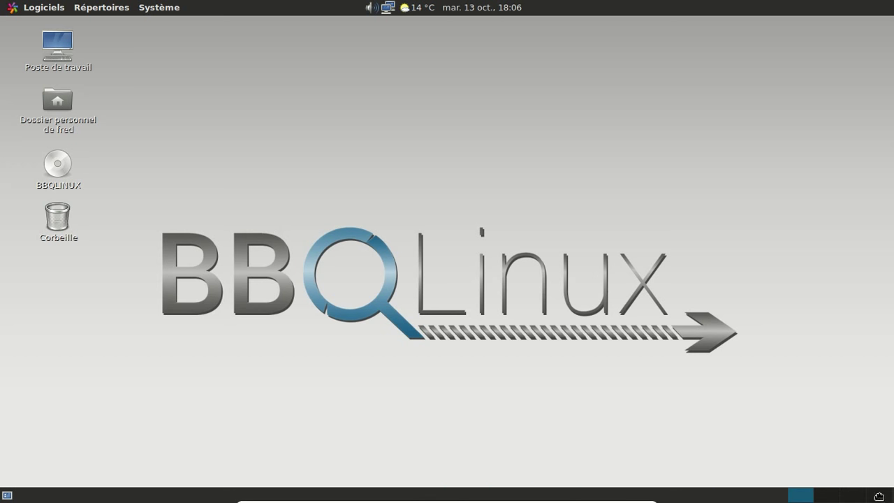
{"action": "right_click", "coordinate": [799, 493]}
{"action": "left_click", "coordinate": [804, 482]}
Step: Unlock the clock and the notification area, and move the clock to the right end of the upper panel
{"action": "right_click", "coordinate": [443, 7]}
{"action": "left_click", "coordinate": [485, 118]}
{"action": "right_click", "coordinate": [361, 9]}
{"action": "left_click", "coordinate": [419, 74]}
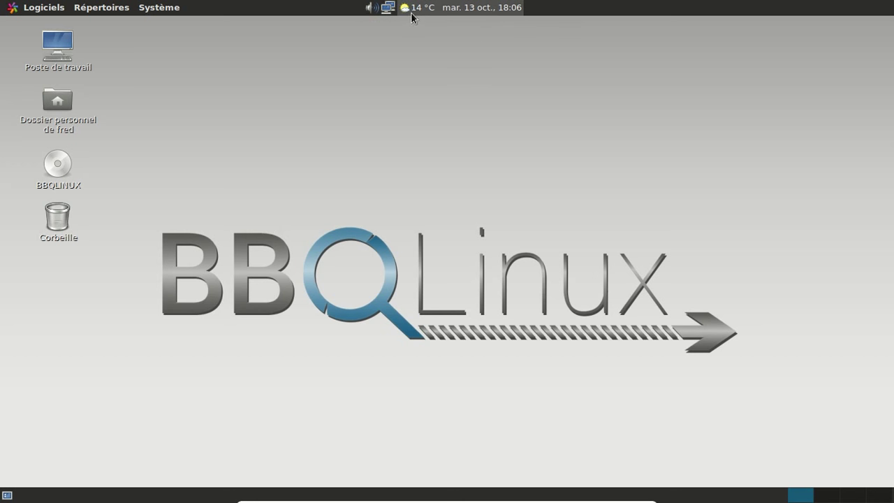
{"action": "right_click", "coordinate": [409, 8]}
{"action": "left_click", "coordinate": [463, 104]}
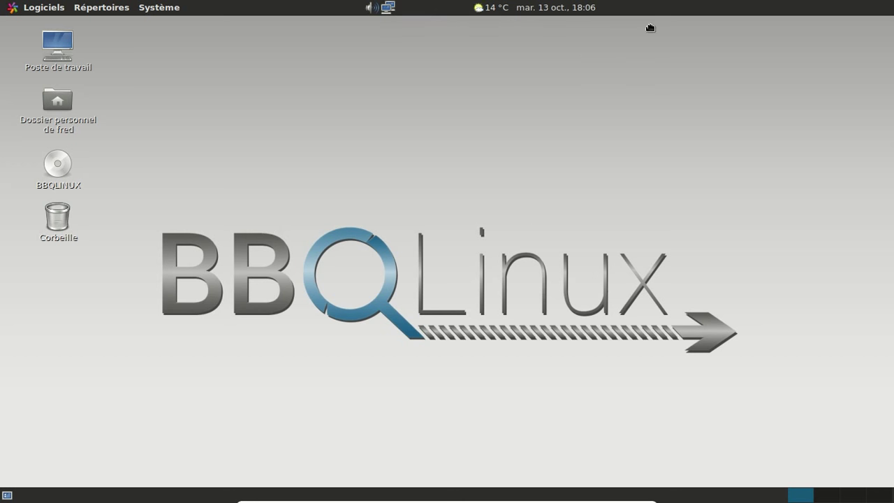
{"action": "left_click", "coordinate": [866, 21]}
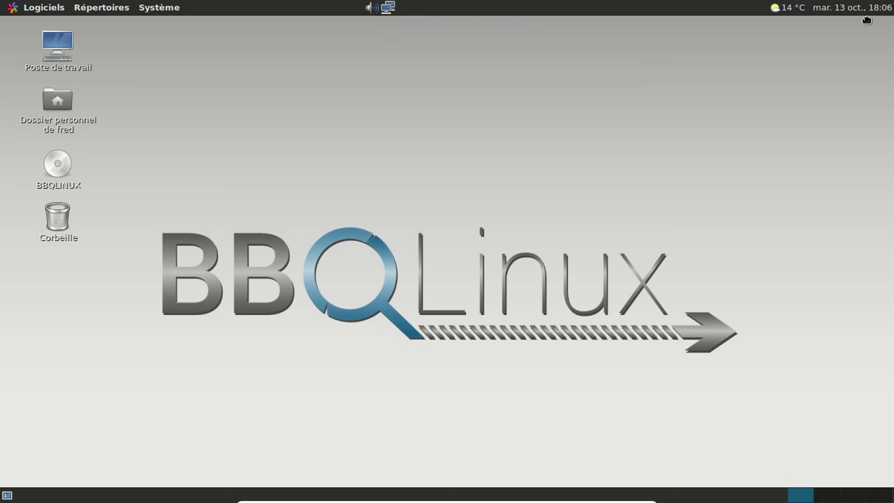
Step: Move the notification area with the volume and network icons along the upper panel to sit just beside the clock
{"action": "right_click", "coordinate": [370, 10]}
{"action": "left_click", "coordinate": [359, 12]}
{"action": "right_click", "coordinate": [357, 12]}
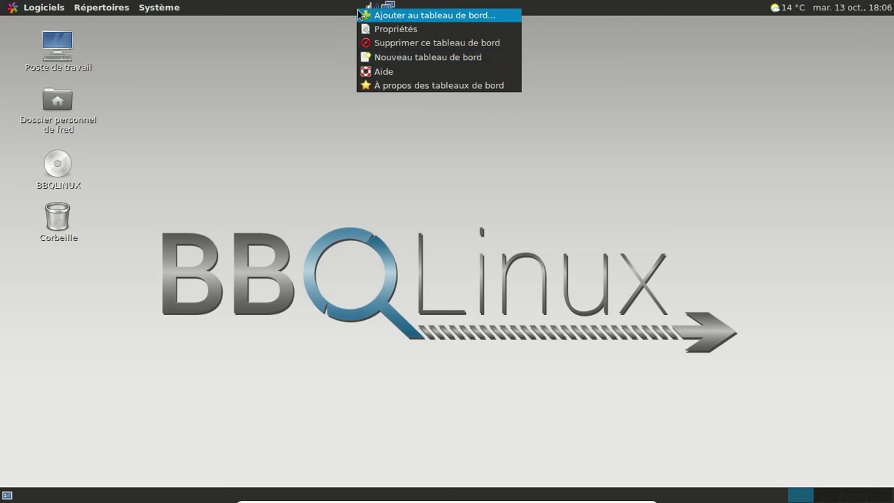
{"action": "left_click", "coordinate": [354, 10]}
{"action": "right_click", "coordinate": [361, 10]}
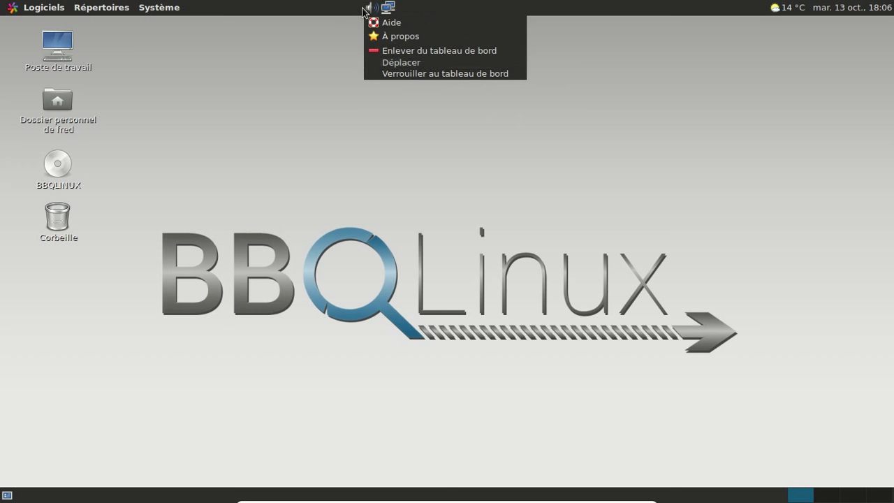
{"action": "left_click", "coordinate": [405, 62]}
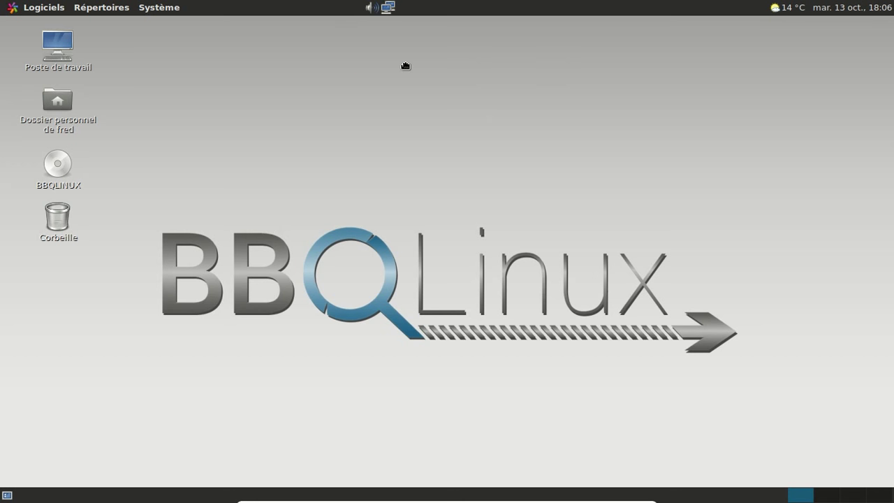
{"action": "left_click", "coordinate": [738, 13]}
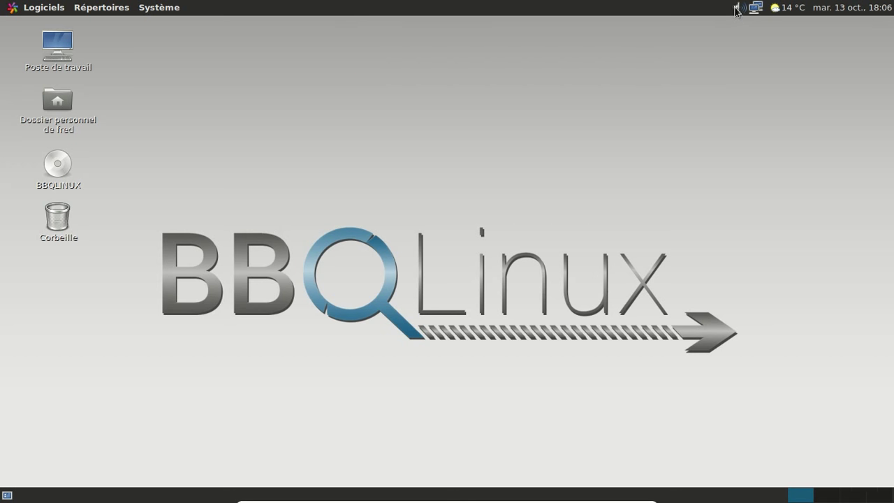
Step: Release the moved notification area and lock the clock to the upper panel
{"action": "left_click", "coordinate": [738, 12]}
{"action": "left_click", "coordinate": [715, 21]}
{"action": "right_click", "coordinate": [728, 12]}
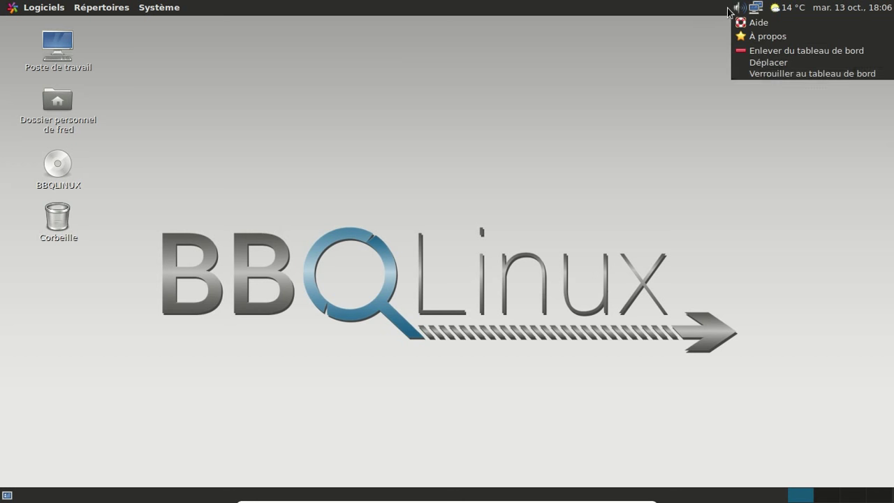
{"action": "key", "text": "Escape"}
{"action": "right_click", "coordinate": [816, 9]}
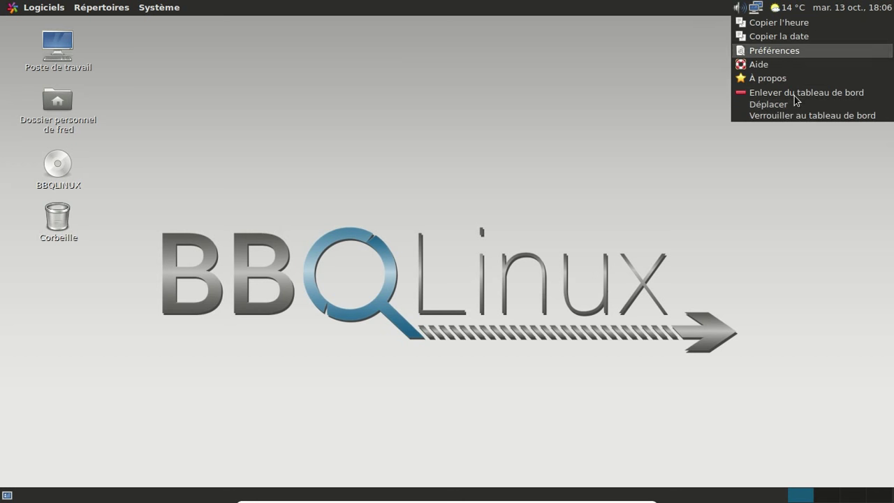
{"action": "left_click", "coordinate": [811, 115]}
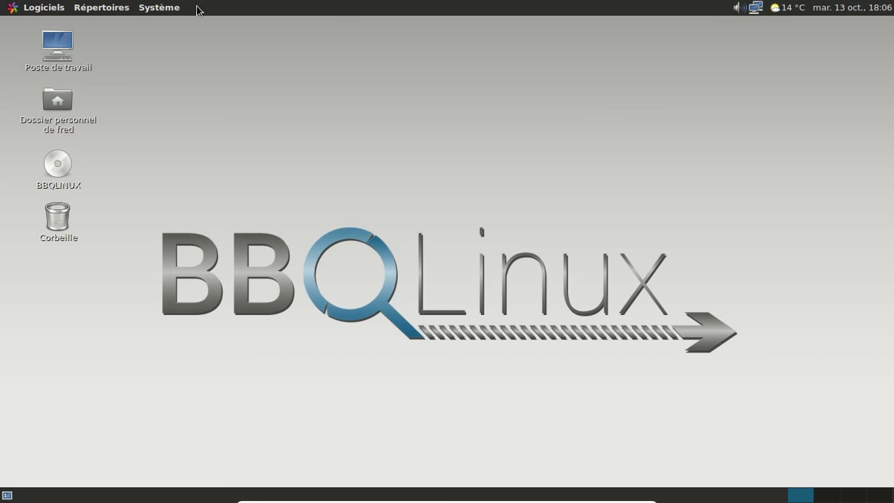
Step: Check the MATE desktop environment's version information and close it
{"action": "left_click", "coordinate": [175, 7]}
{"action": "left_click", "coordinate": [194, 103]}
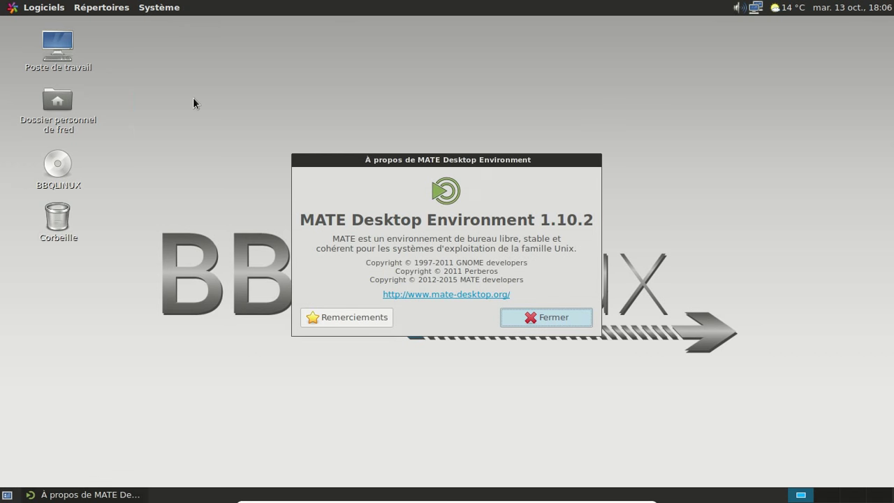
{"action": "left_click", "coordinate": [544, 318]}
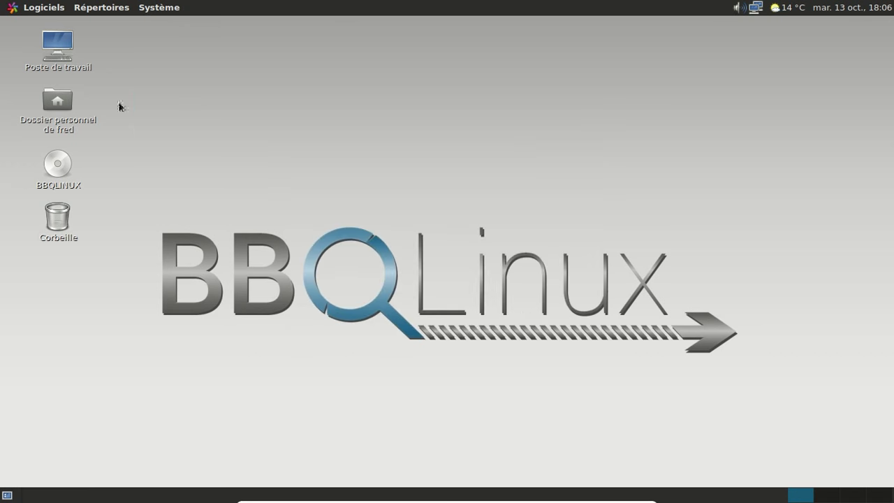
Step: Examine the resource usage and system information in the MATE system monitor, and close it
{"action": "left_click", "coordinate": [12, 9]}
{"action": "mouse_move", "coordinate": [43, 135]}
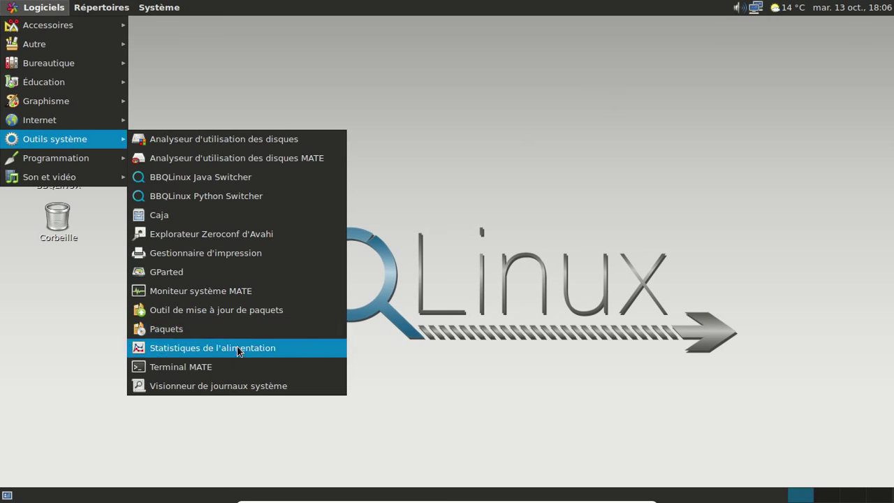
{"action": "left_click", "coordinate": [208, 291]}
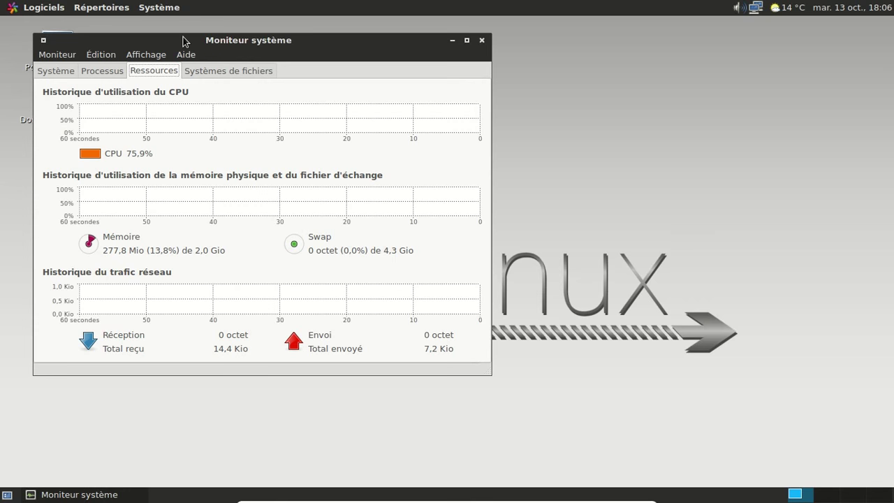
{"action": "left_click_drag", "start_coordinate": [184, 41], "coordinate": [410, 38]}
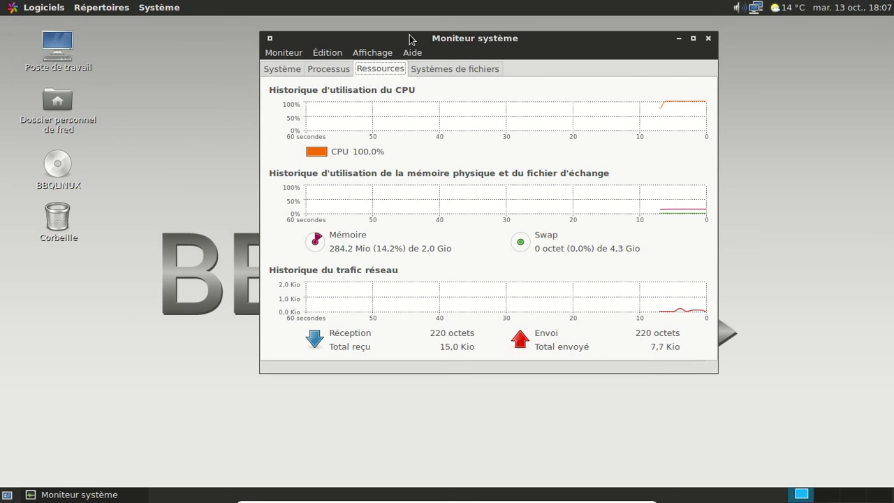
{"action": "left_click", "coordinate": [294, 70]}
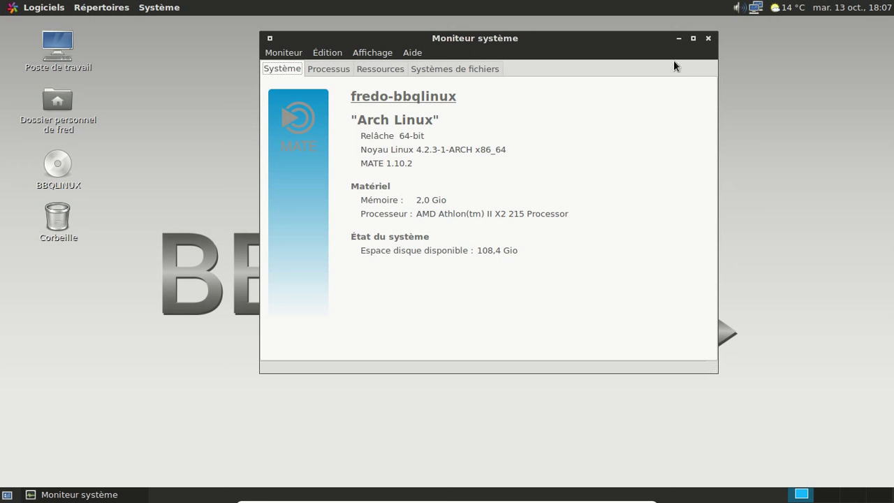
{"action": "left_click", "coordinate": [710, 39]}
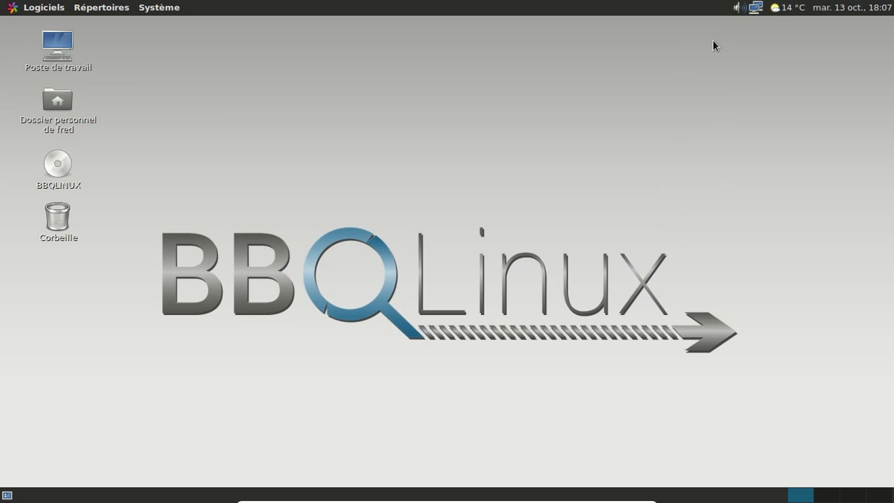
Step: View the contents of the personal home folder and close its window
{"action": "double_click", "coordinate": [59, 105]}
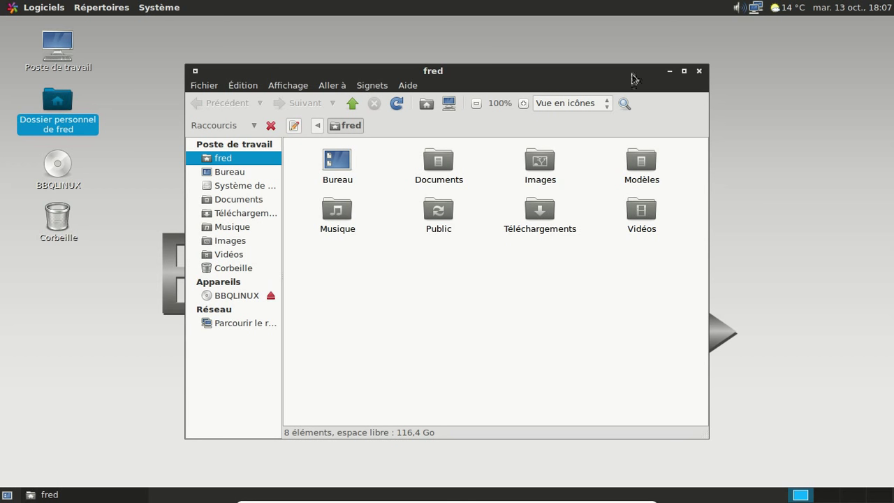
{"action": "left_click", "coordinate": [699, 73]}
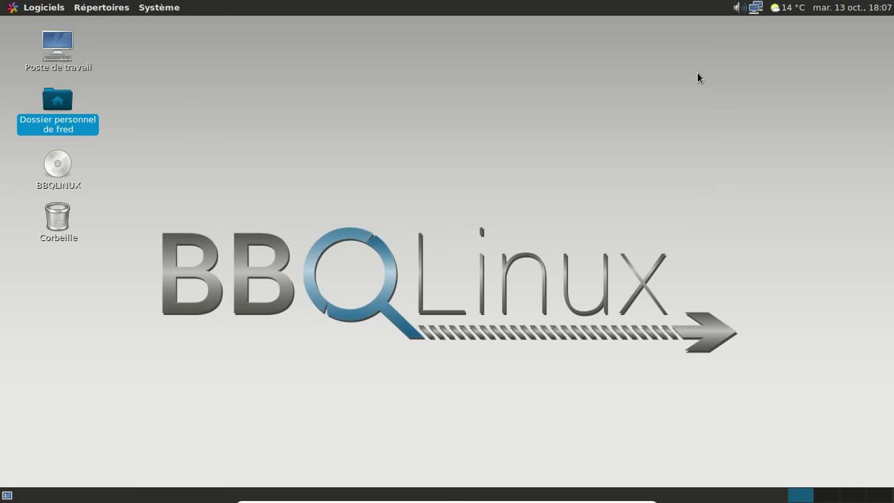
Step: Launch Android Studio from the programming applications without importing settings from a previous version
{"action": "left_click", "coordinate": [45, 7]}
{"action": "mouse_move", "coordinate": [74, 142]}
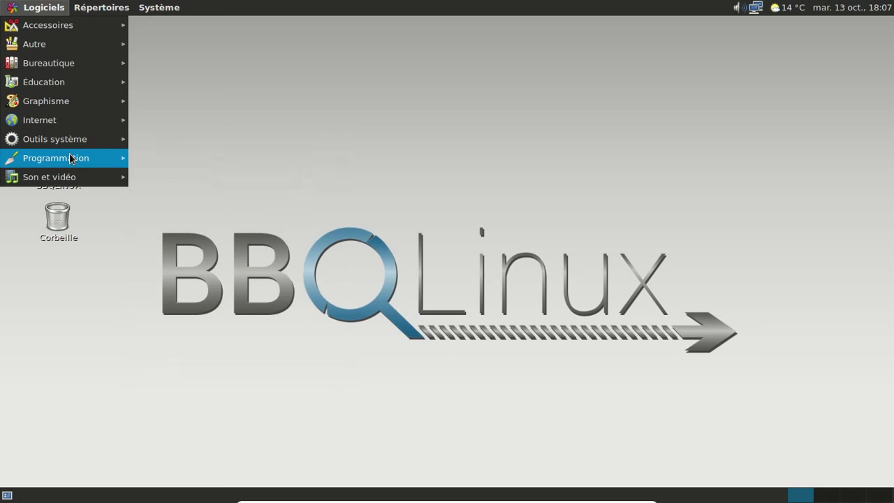
{"action": "mouse_move", "coordinate": [69, 158]}
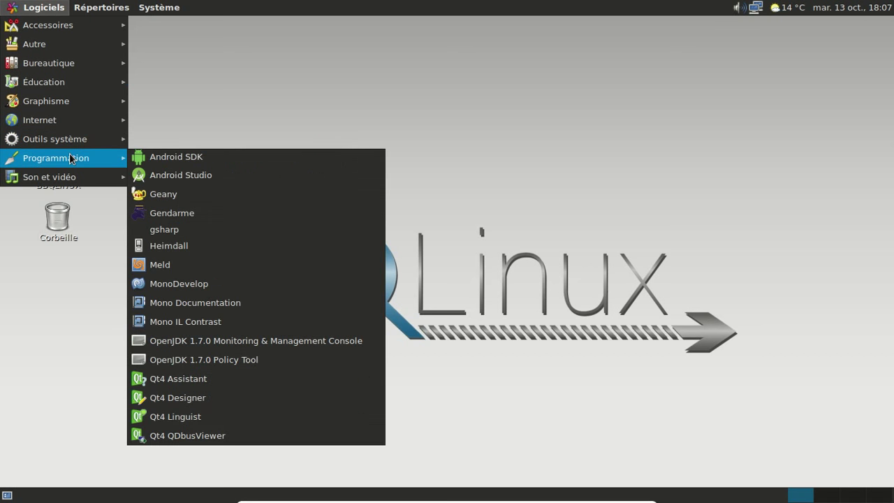
{"action": "left_click", "coordinate": [195, 176]}
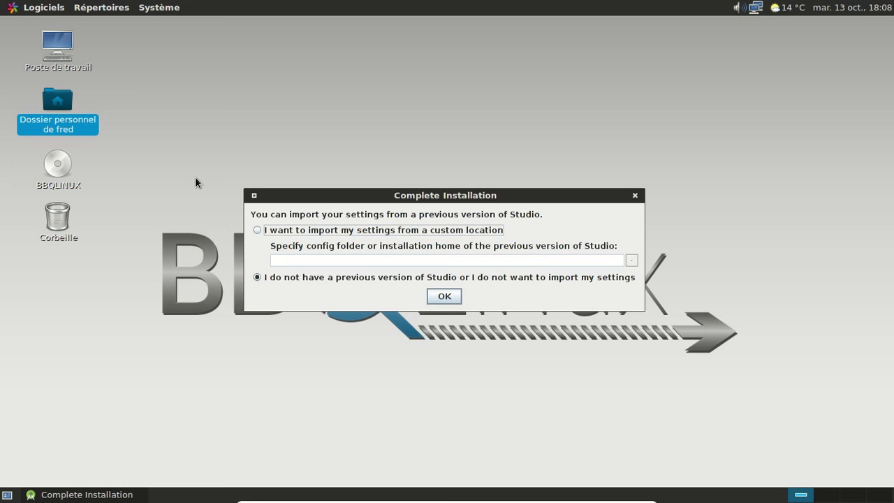
{"action": "left_click", "coordinate": [443, 299]}
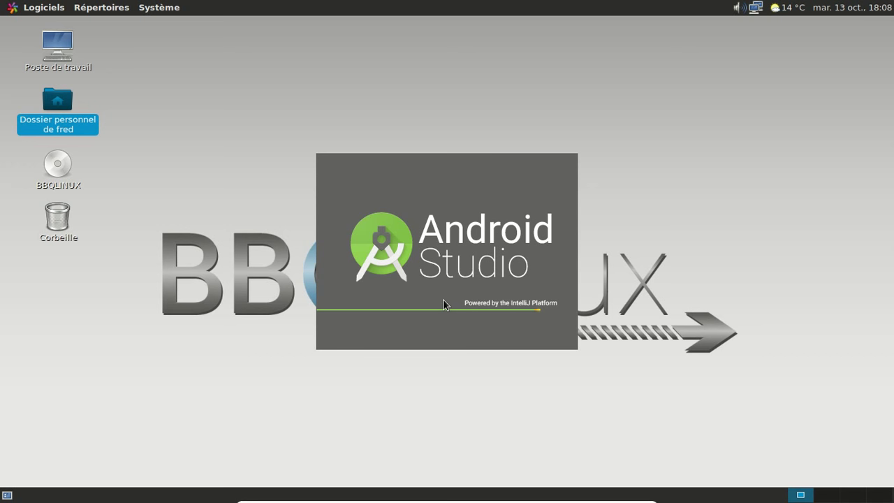
{"action": "left_click", "coordinate": [20, 8]}
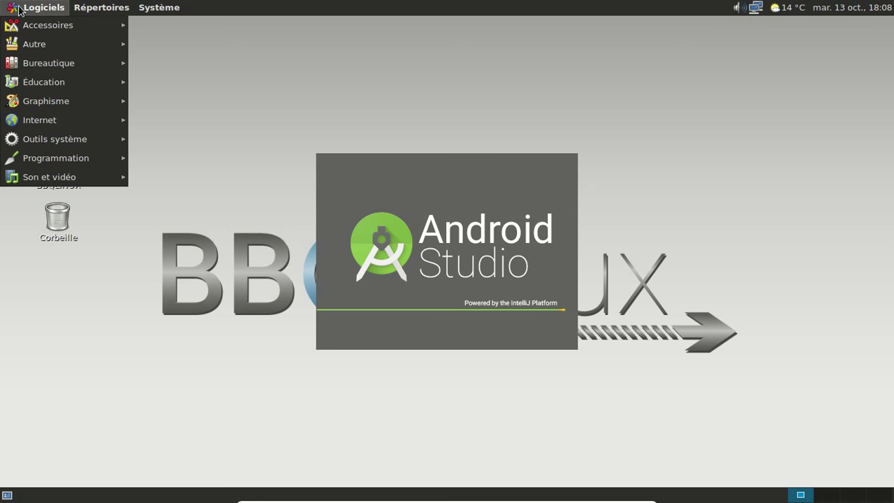
{"action": "mouse_move", "coordinate": [24, 31]}
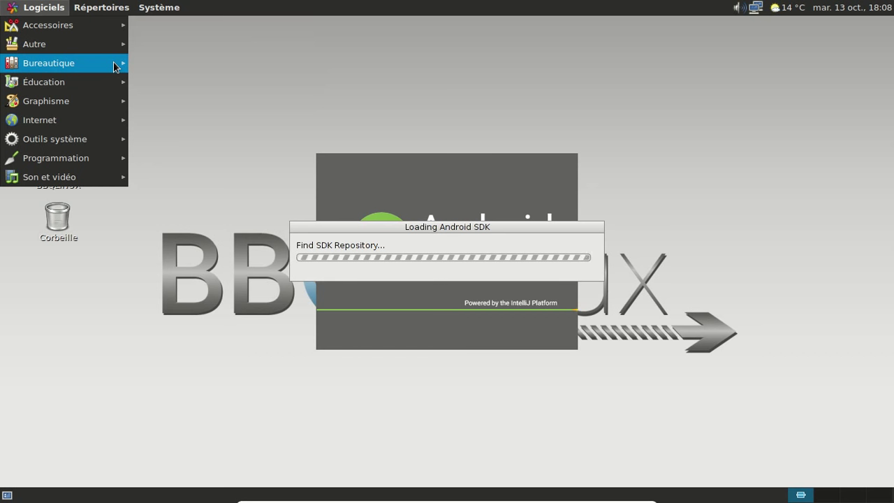
{"action": "mouse_move", "coordinate": [115, 67]}
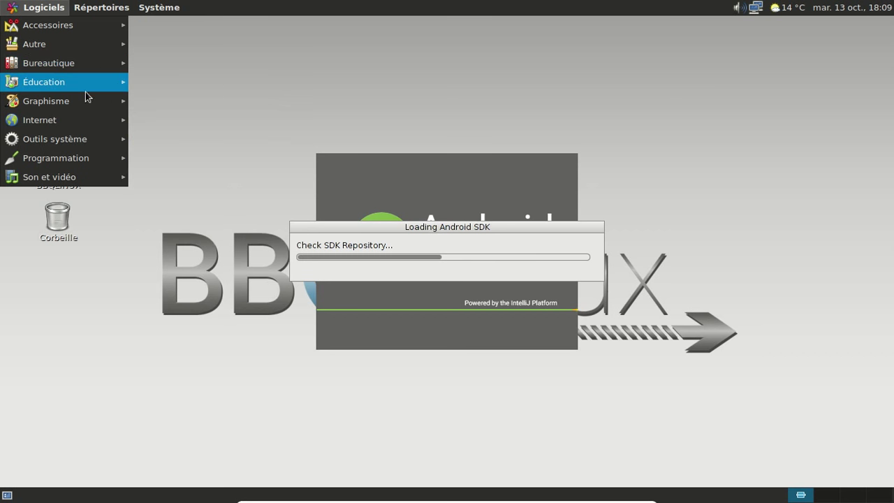
{"action": "mouse_move", "coordinate": [78, 106]}
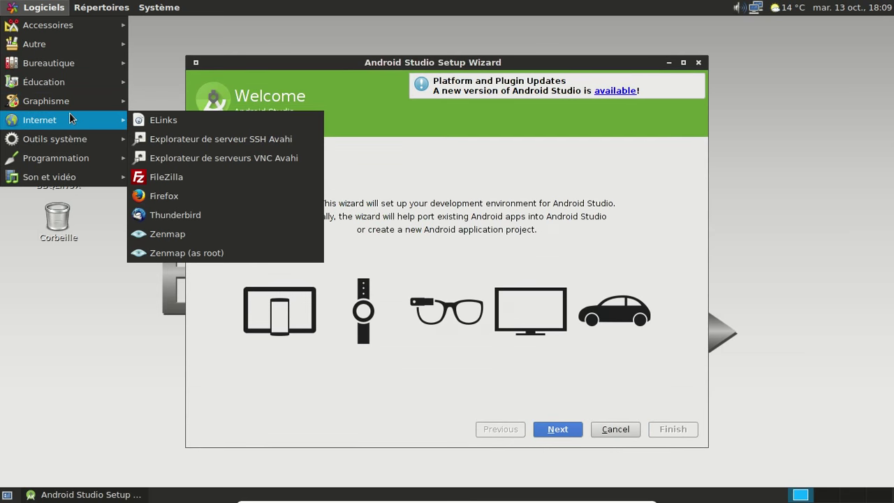
{"action": "left_click", "coordinate": [516, 119]}
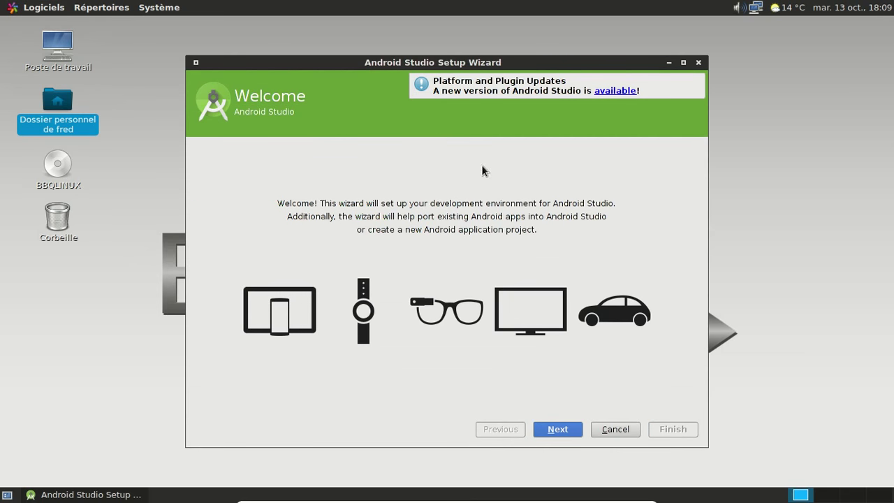
Step: Complete the Android Studio setup wizard with its default settings, review the SDK components and start downloading them
{"action": "left_click", "coordinate": [570, 429]}
{"action": "left_click", "coordinate": [570, 429]}
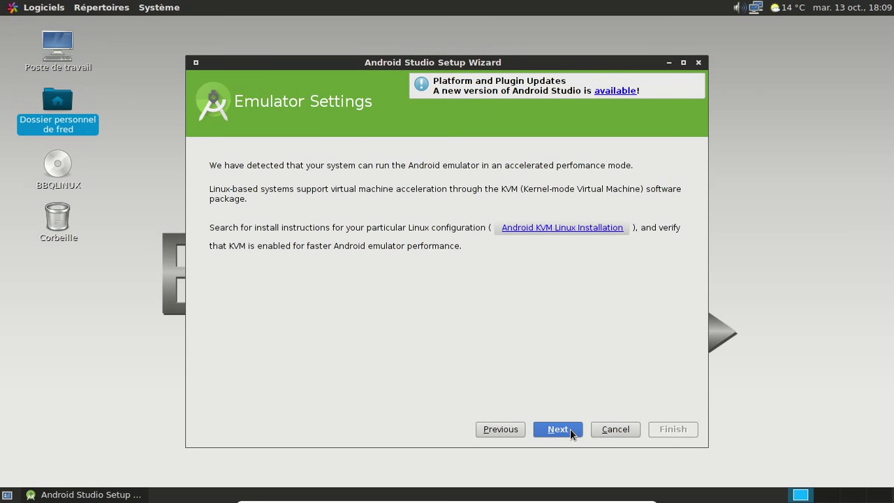
{"action": "left_click", "coordinate": [570, 429]}
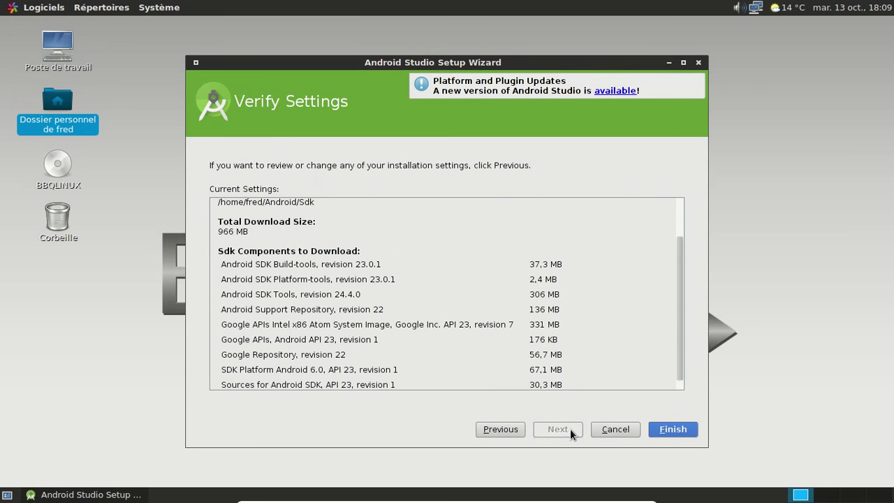
{"action": "left_click_drag", "start_coordinate": [682, 257], "coordinate": [691, 349]}
{"action": "left_click", "coordinate": [680, 429]}
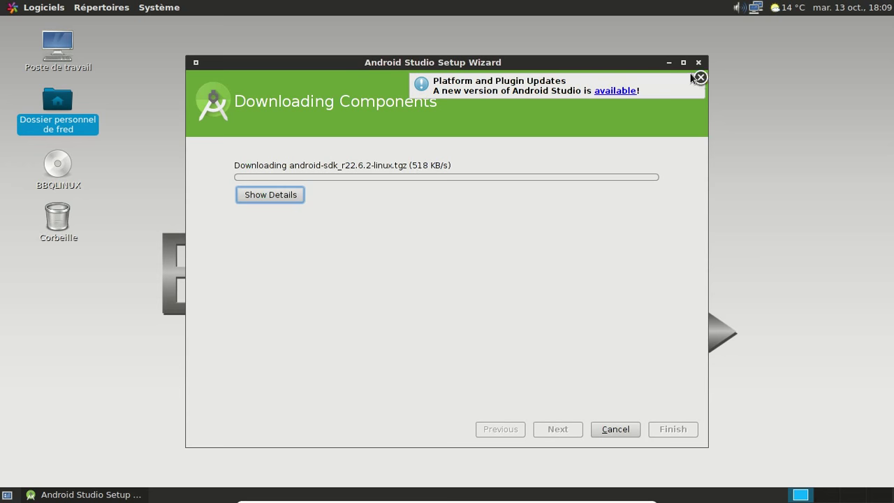
Step: Minimize the Android Studio setup wizard and install the available Adobe Flash Player and GnuPG wrapper library updates with the package update tool
{"action": "left_click", "coordinate": [670, 63]}
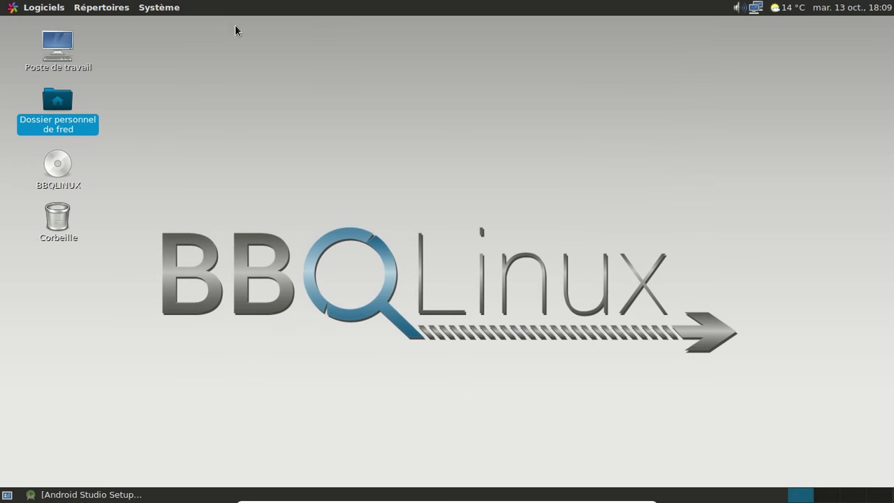
{"action": "left_click", "coordinate": [61, 7]}
{"action": "mouse_move", "coordinate": [86, 109]}
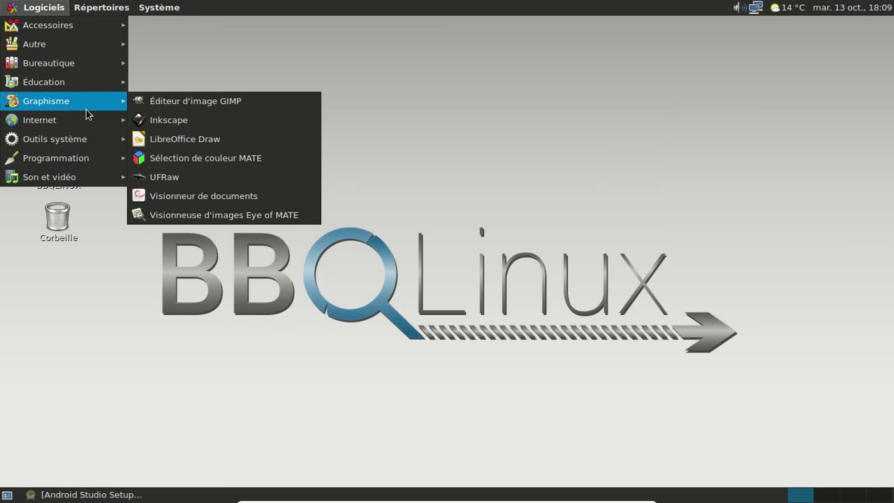
{"action": "mouse_move", "coordinate": [92, 138]}
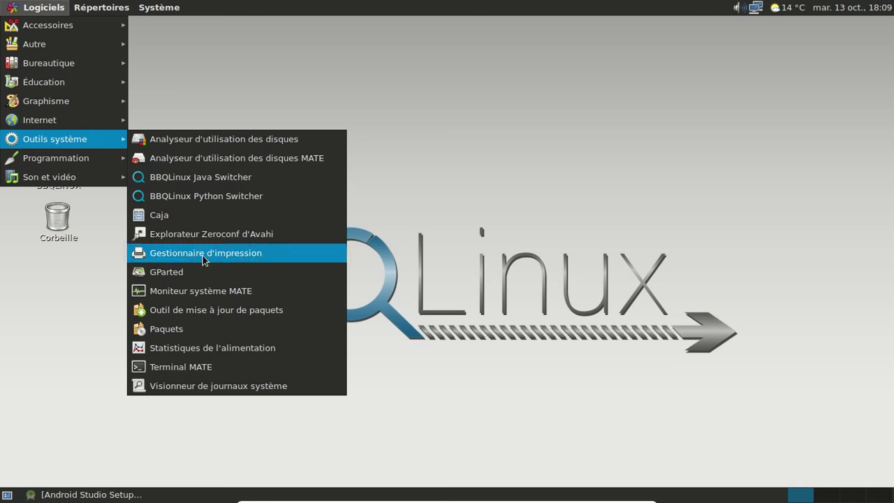
{"action": "left_click", "coordinate": [204, 309]}
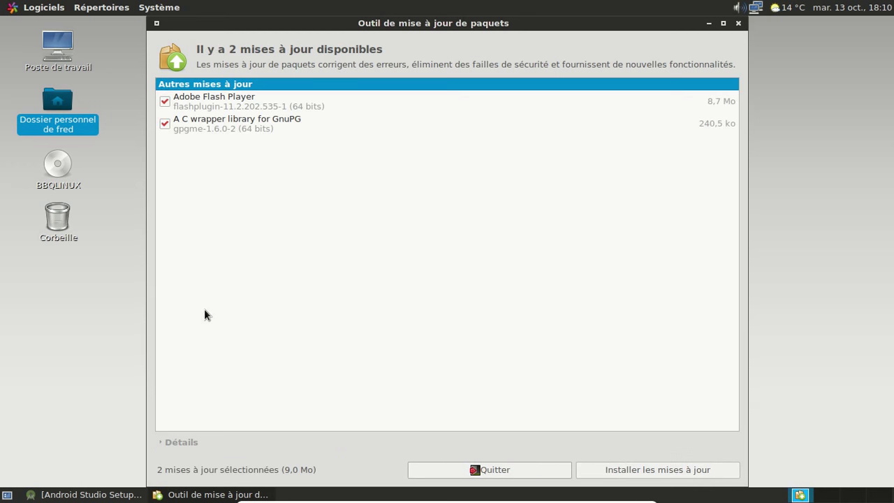
{"action": "left_click", "coordinate": [664, 472]}
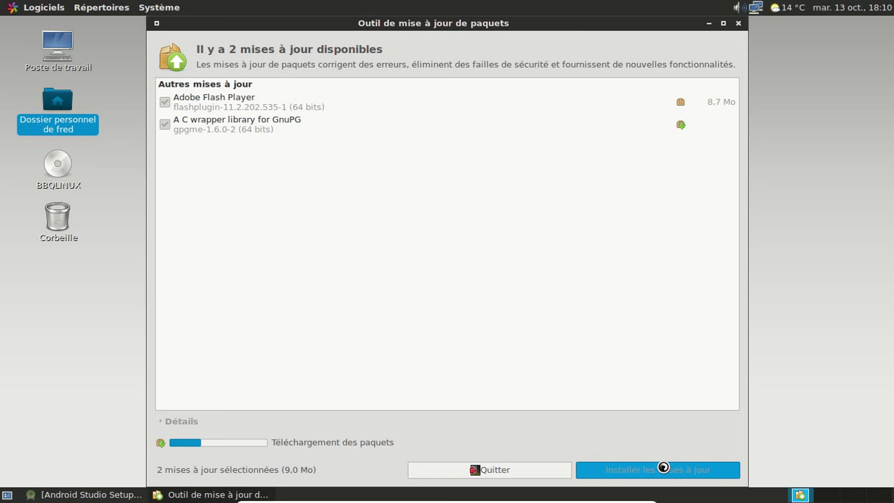
{"action": "left_click", "coordinate": [121, 494]}
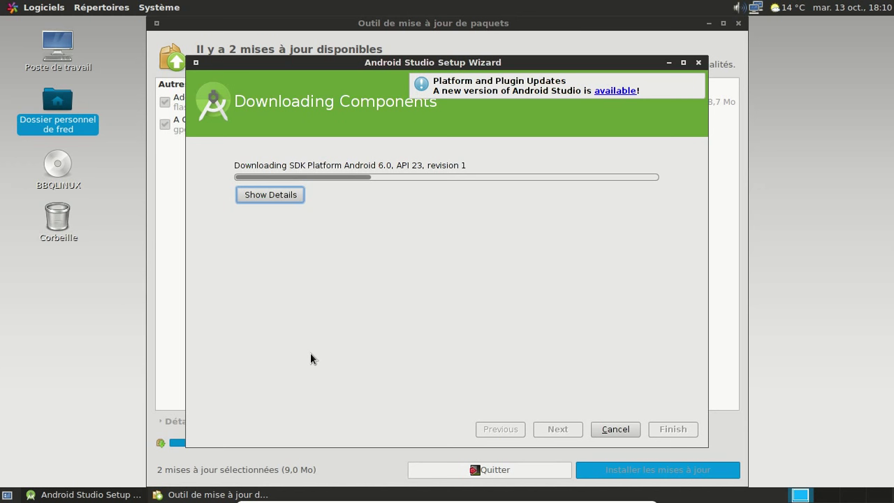
{"action": "left_click", "coordinate": [669, 63]}
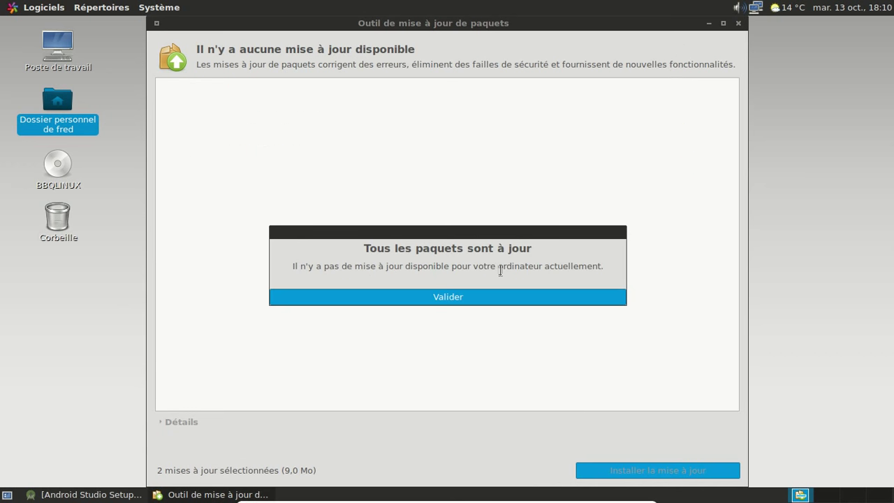
{"action": "left_click", "coordinate": [494, 291]}
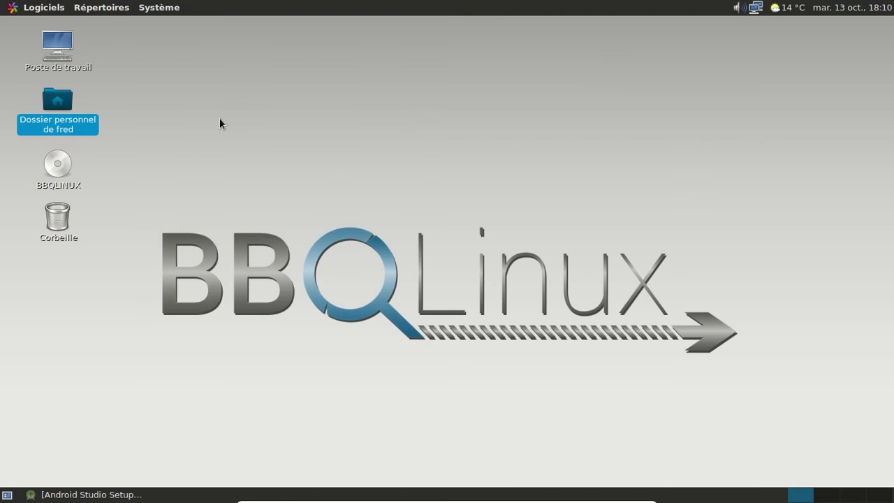
Step: Launch the Paquets package manager from the system tools, view its About information and close that dialog
{"action": "left_click", "coordinate": [31, 12]}
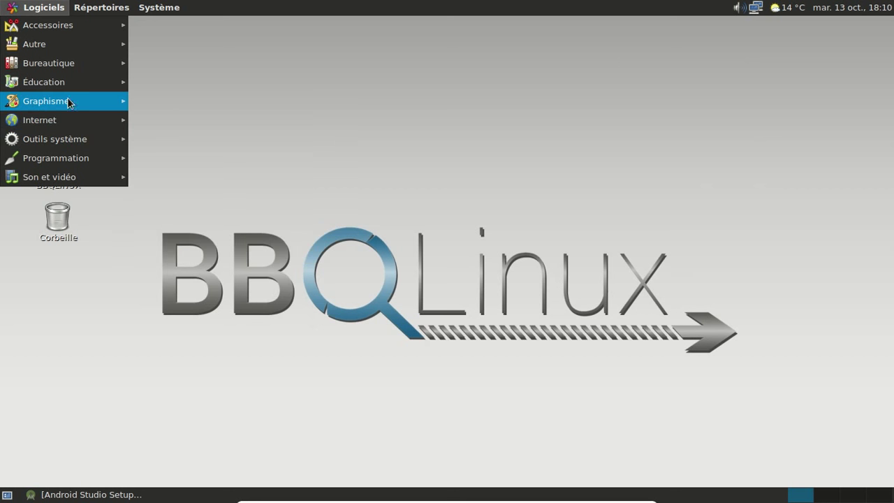
{"action": "mouse_move", "coordinate": [75, 175]}
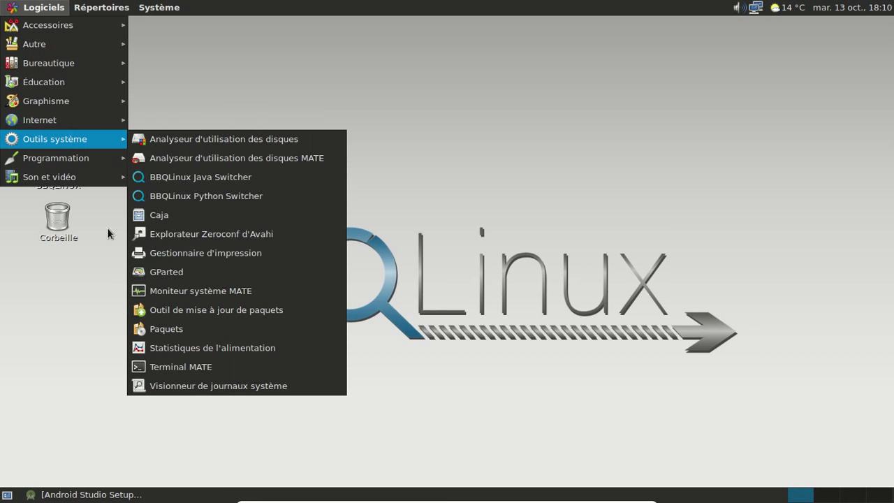
{"action": "left_click", "coordinate": [162, 327]}
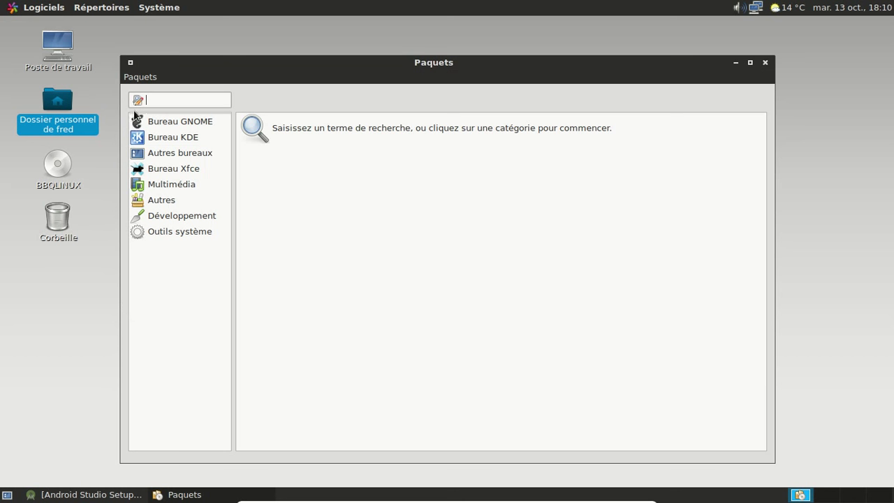
{"action": "left_click", "coordinate": [131, 79]}
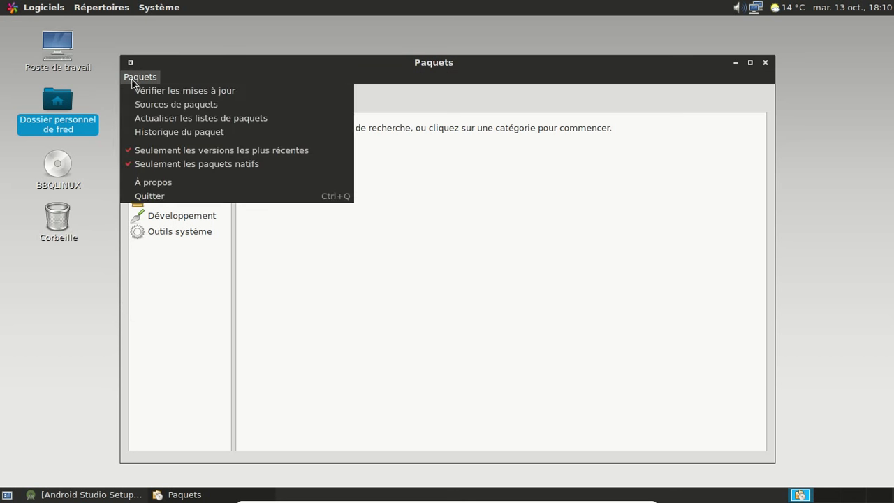
{"action": "left_click", "coordinate": [168, 183]}
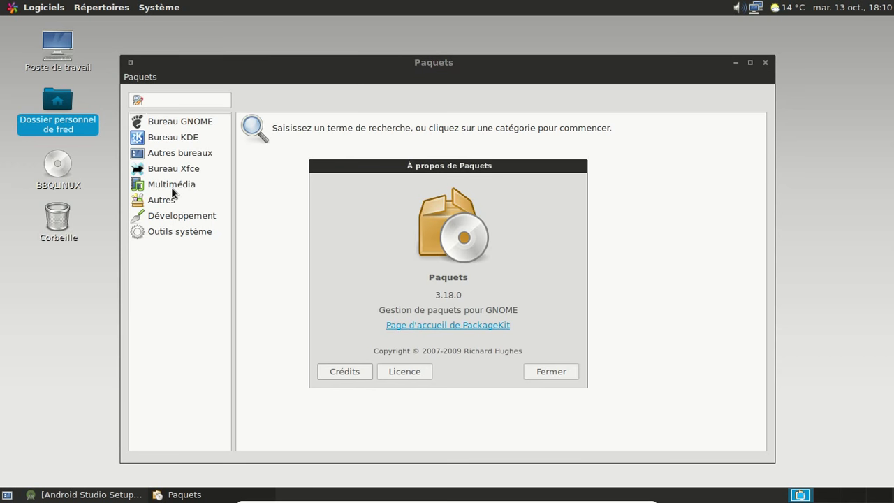
{"action": "left_click", "coordinate": [535, 371]}
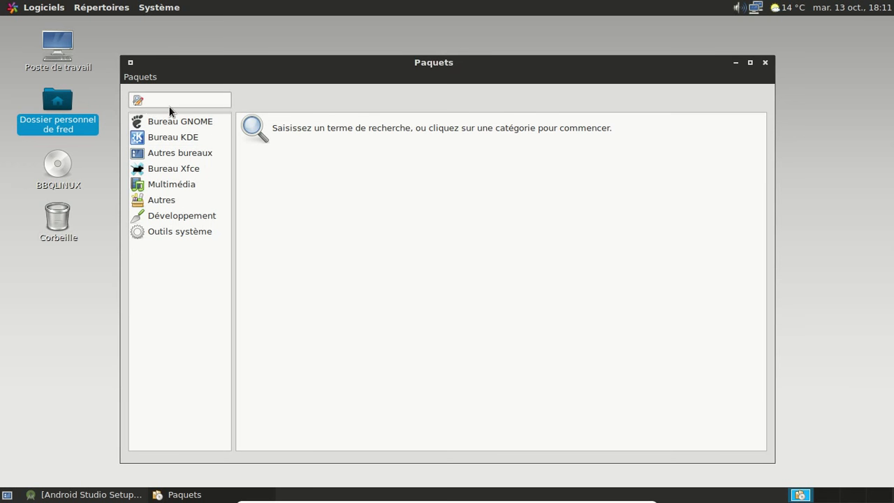
Step: Search for the quodlibet package, mark and install it by authenticating with the root password, and close the package manager
{"action": "type", "text": "quodlibet"}
{"action": "key", "text": "Return"}
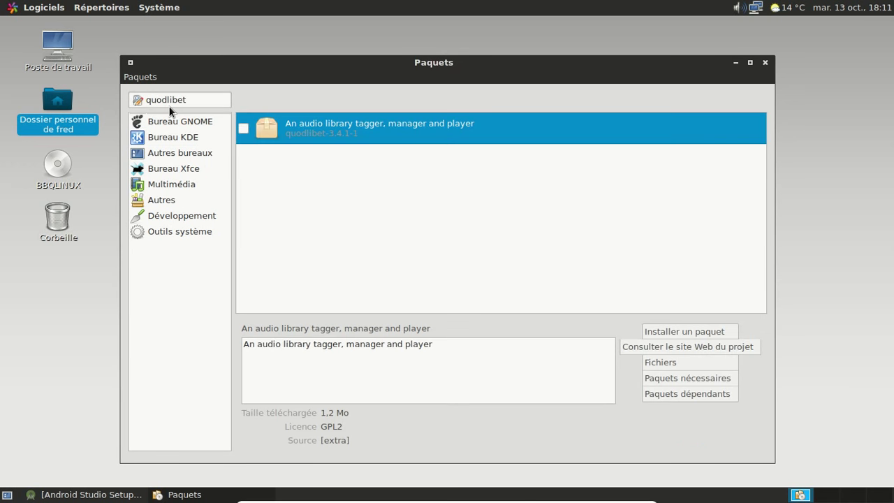
{"action": "left_click", "coordinate": [243, 128]}
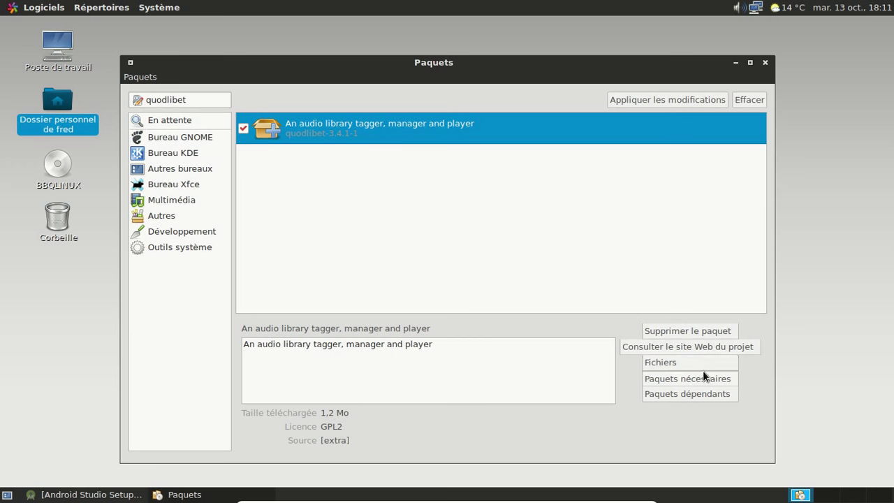
{"action": "left_click", "coordinate": [656, 100]}
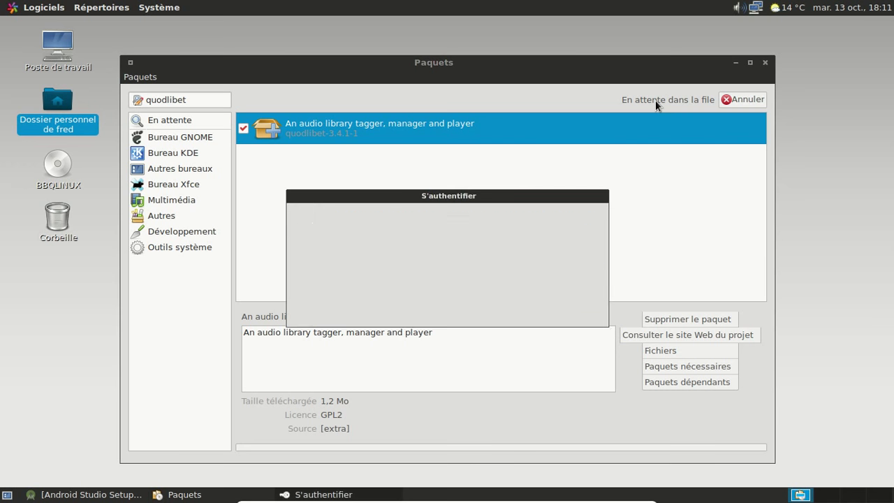
{"action": "type", "text": "•••••••••"}
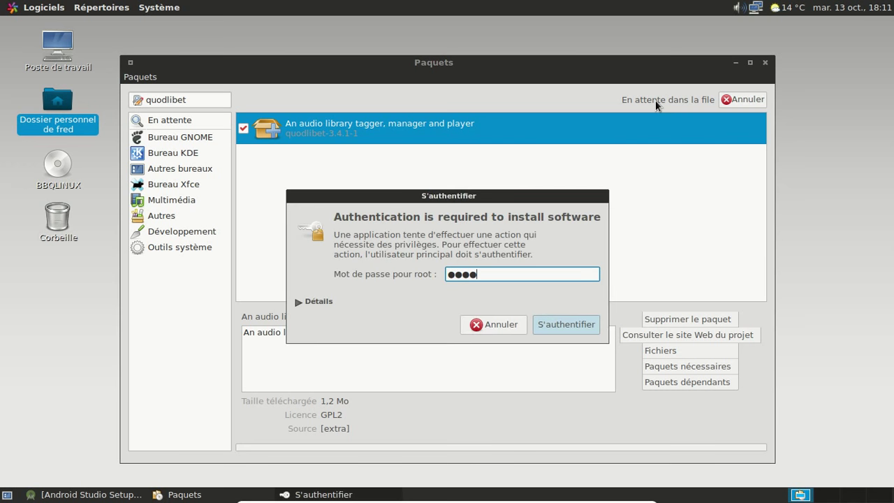
{"action": "key", "text": "Return"}
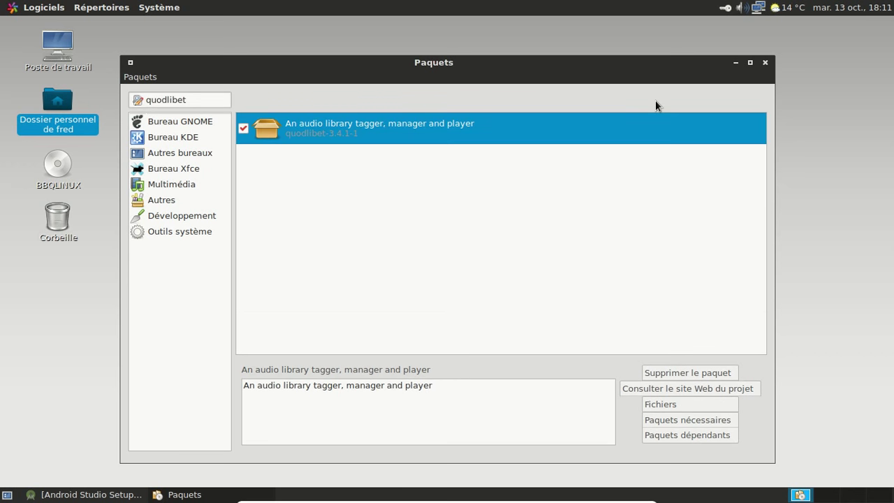
{"action": "left_click", "coordinate": [765, 63]}
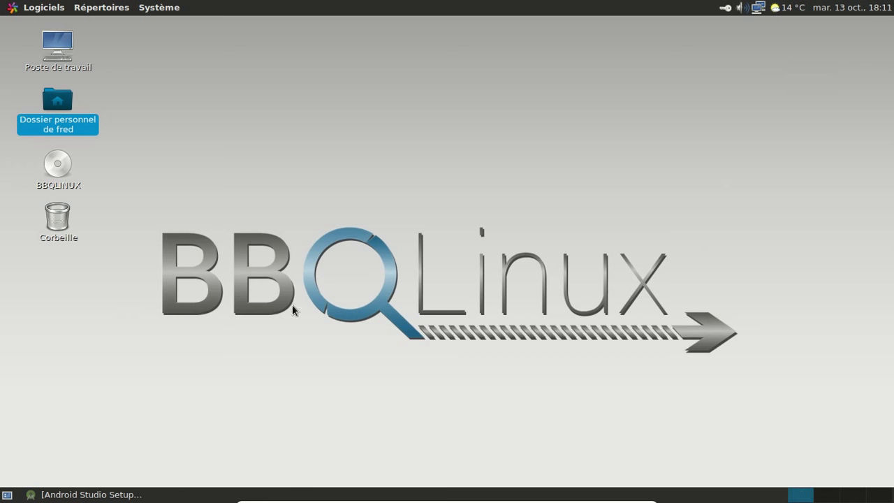
Step: Restore the Android Studio setup wizard to check its download, and launch Quod Libet from the sound and video applications
{"action": "left_click", "coordinate": [84, 495]}
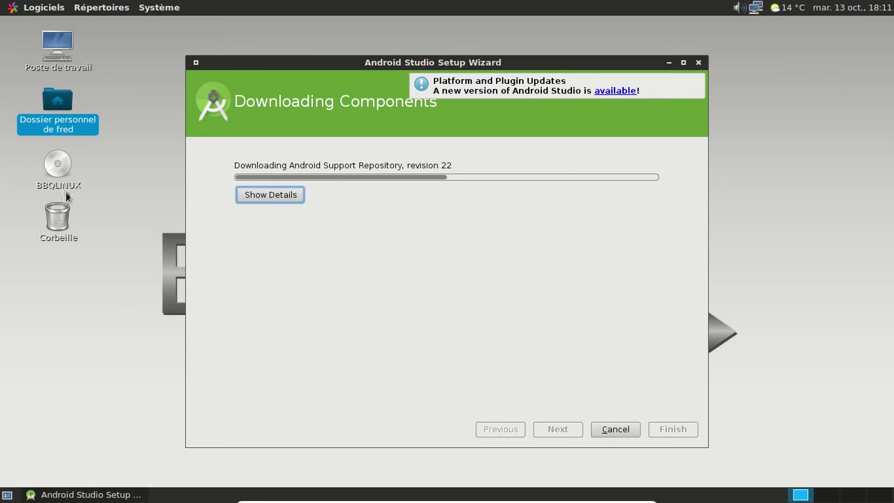
{"action": "left_click", "coordinate": [34, 9]}
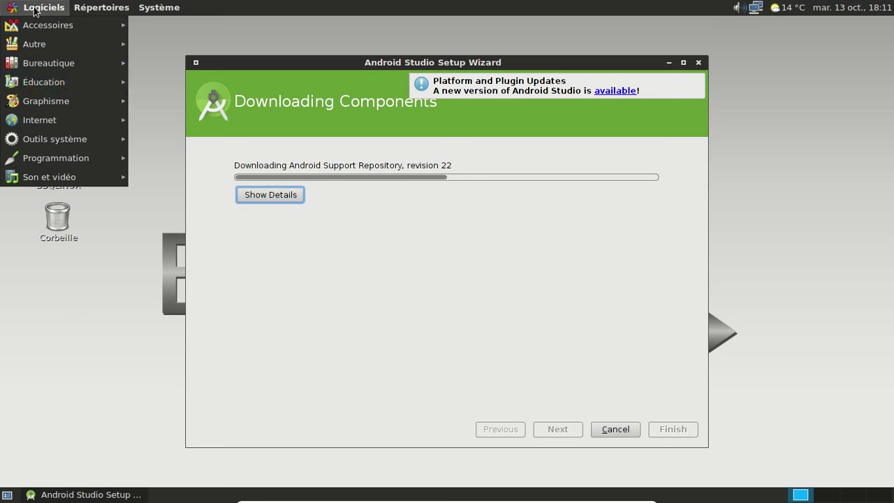
{"action": "mouse_move", "coordinate": [66, 139]}
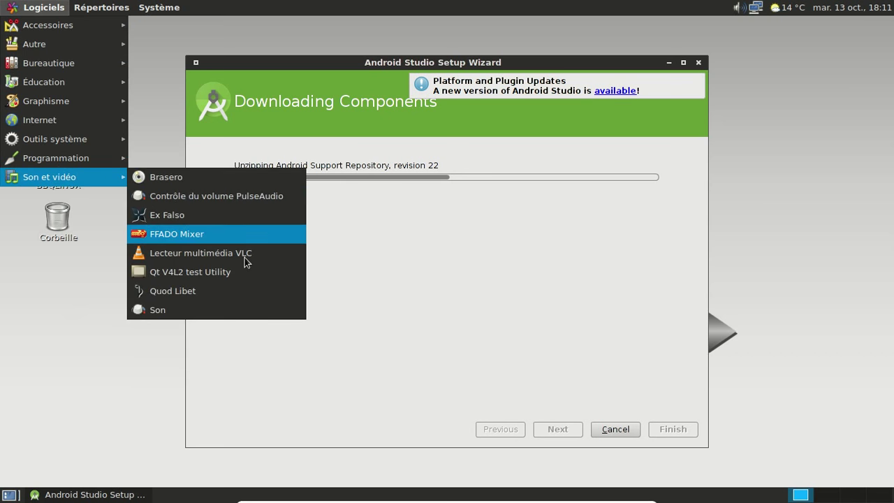
{"action": "left_click", "coordinate": [242, 292]}
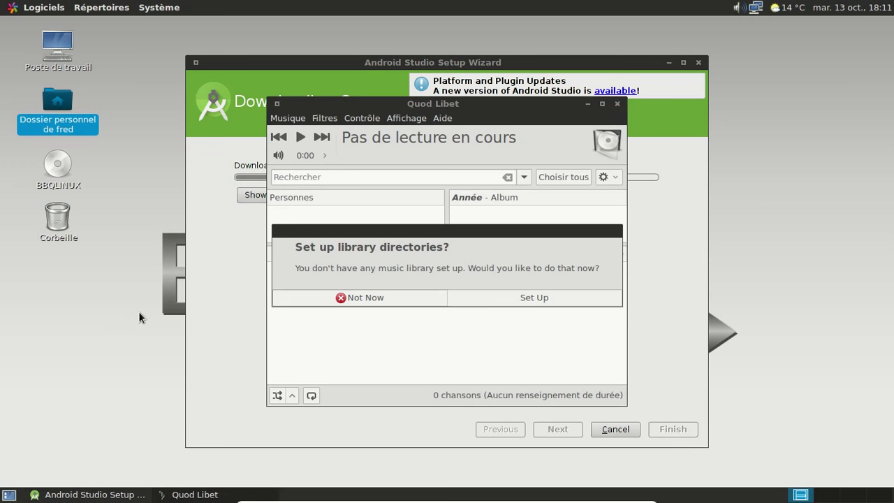
Step: Set up the Quod Libet library by adding the Musique folder to the scanned directories, and close the preferences
{"action": "left_click", "coordinate": [467, 299]}
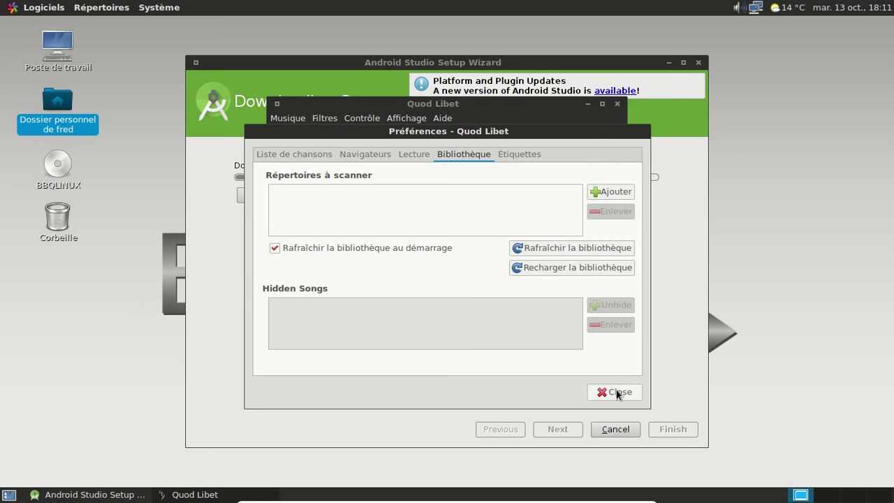
{"action": "left_click", "coordinate": [600, 191]}
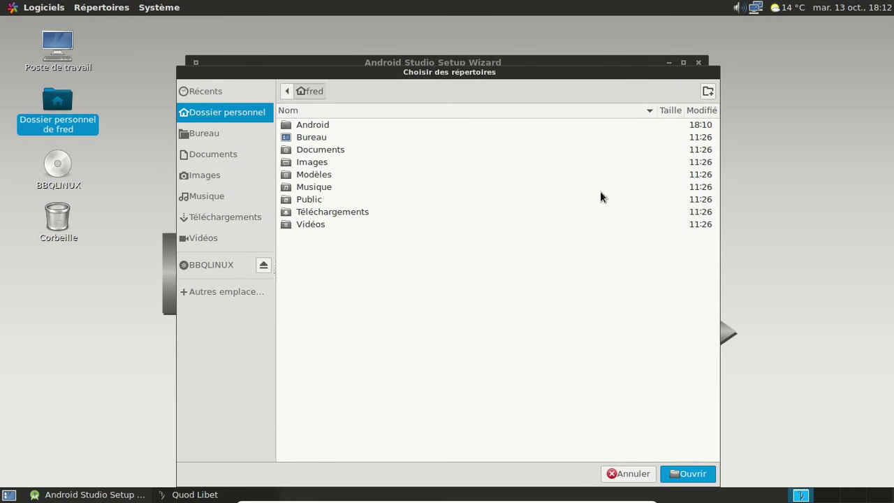
{"action": "left_click", "coordinate": [350, 186]}
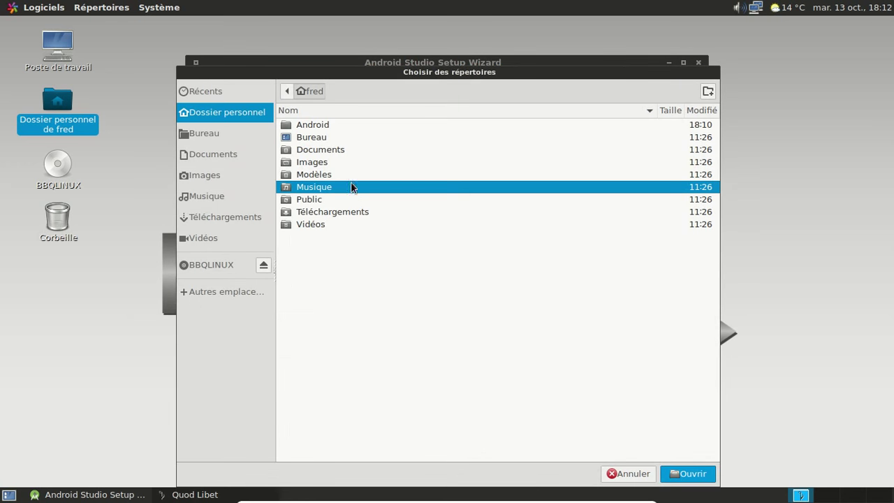
{"action": "left_click", "coordinate": [692, 475]}
{"action": "left_click", "coordinate": [616, 391]}
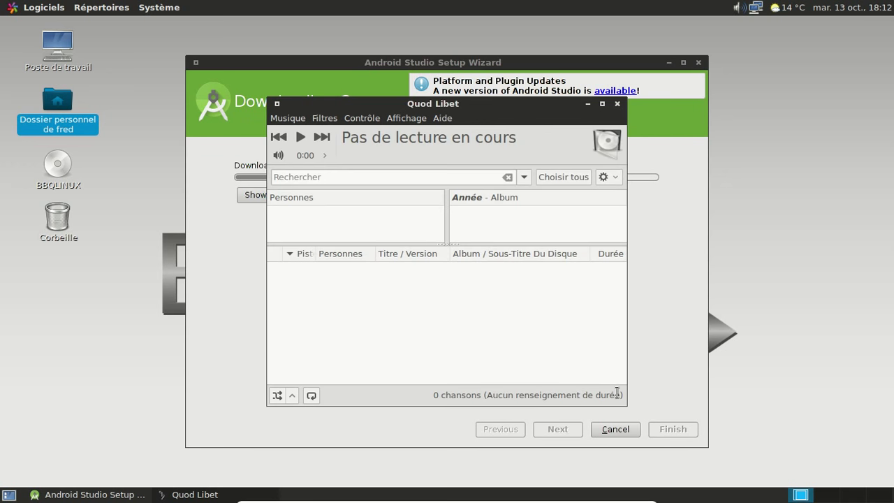
Step: View the About information of Quod Libet and quit the player
{"action": "left_click", "coordinate": [444, 118]}
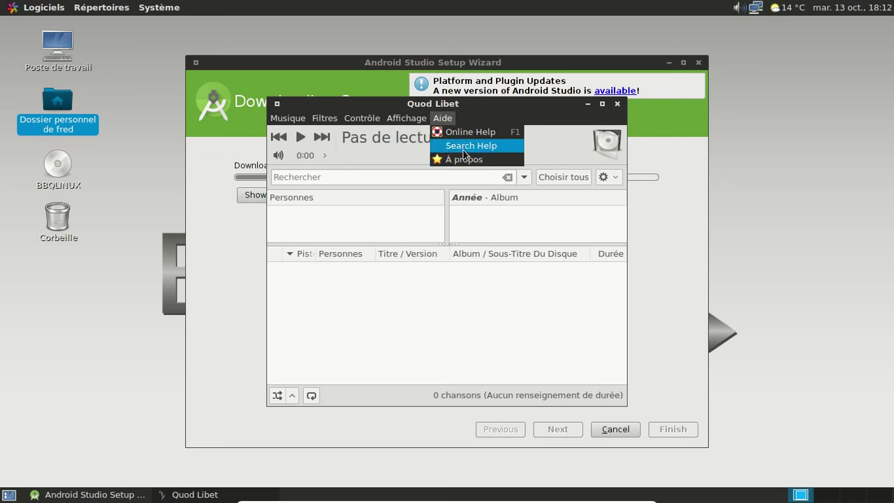
{"action": "left_click", "coordinate": [464, 158]}
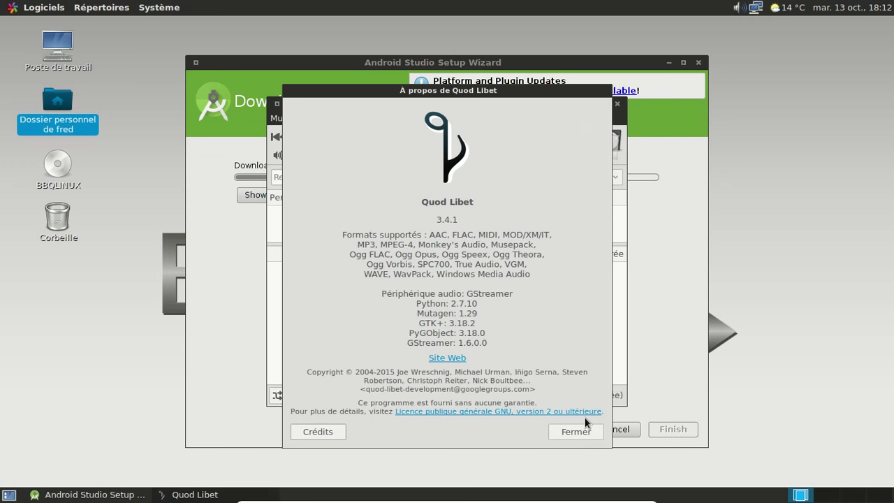
{"action": "left_click", "coordinate": [553, 432]}
{"action": "left_click", "coordinate": [617, 105]}
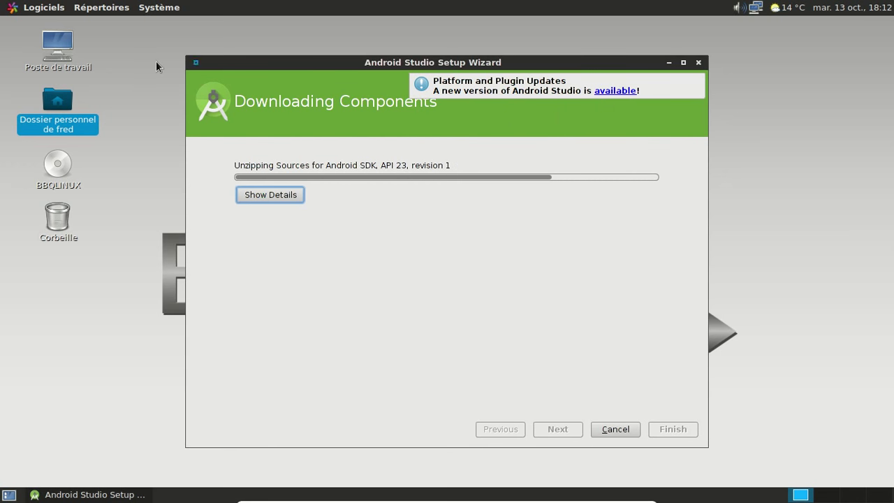
Step: Launch LibreOffice Writer from the office applications, view the About LibreOffice information, and close Writer
{"action": "left_click", "coordinate": [17, 10]}
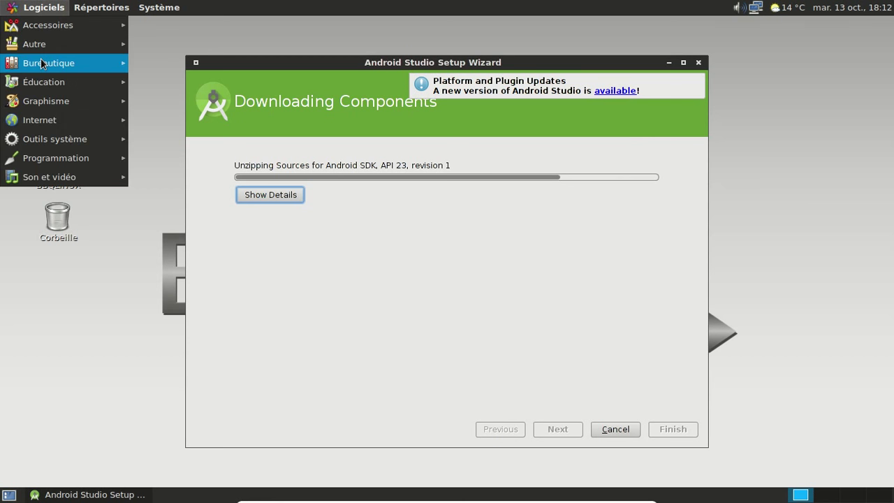
{"action": "left_click", "coordinate": [70, 63]}
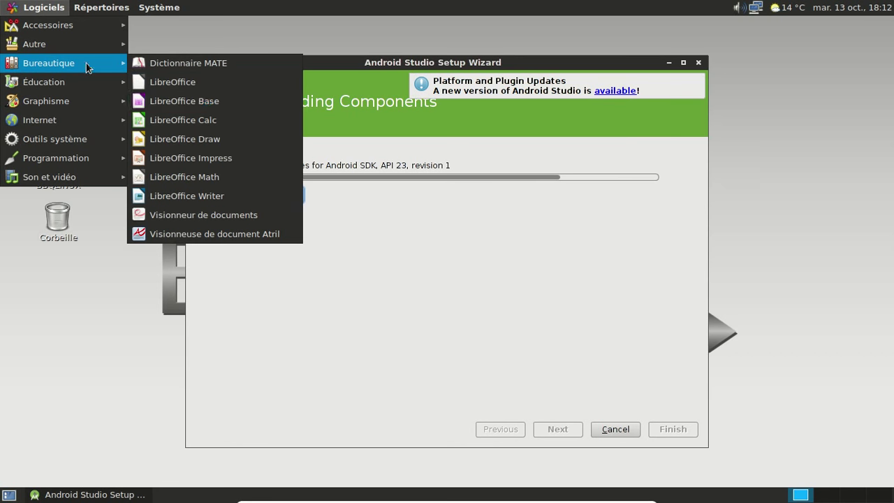
{"action": "left_click", "coordinate": [202, 196]}
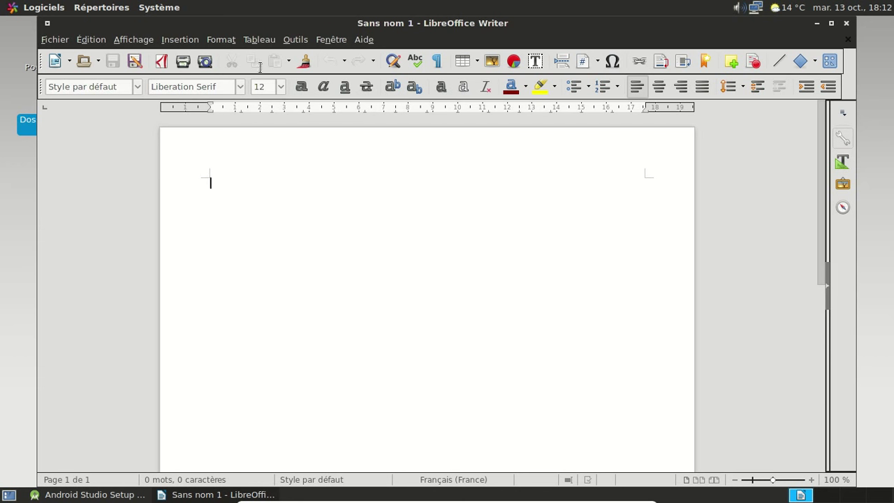
{"action": "left_click", "coordinate": [365, 42]}
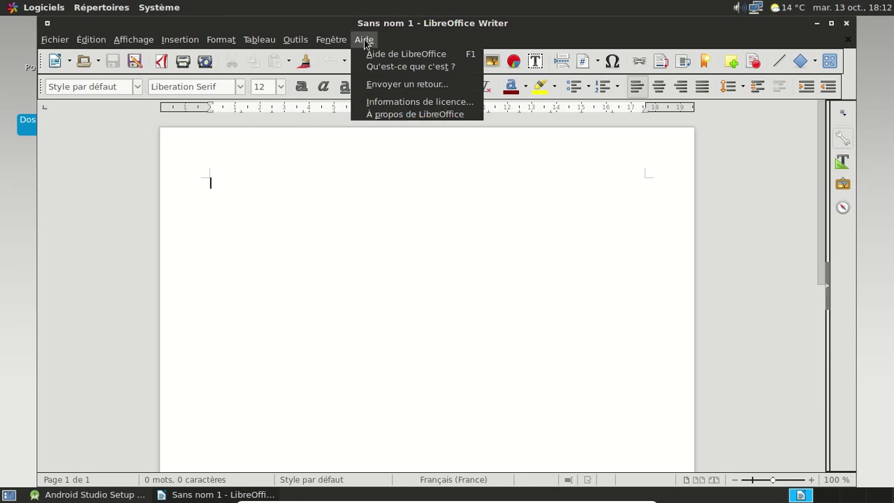
{"action": "left_click", "coordinate": [382, 113]}
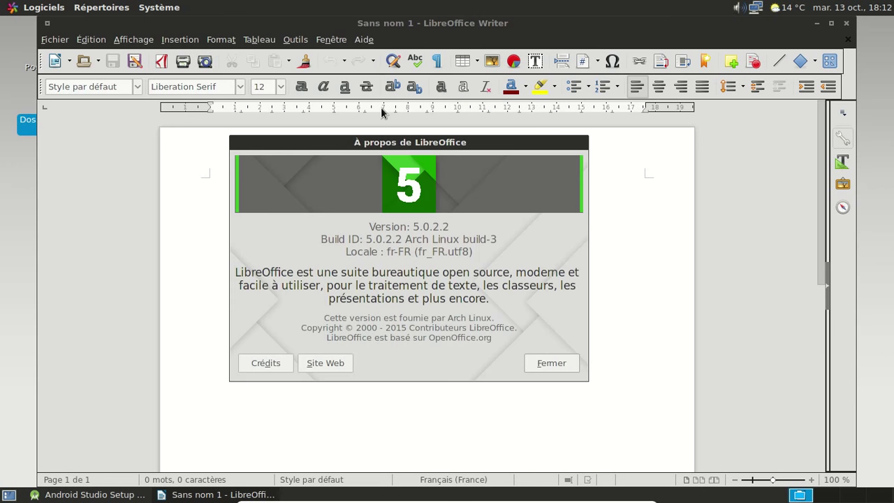
{"action": "left_click", "coordinate": [559, 365]}
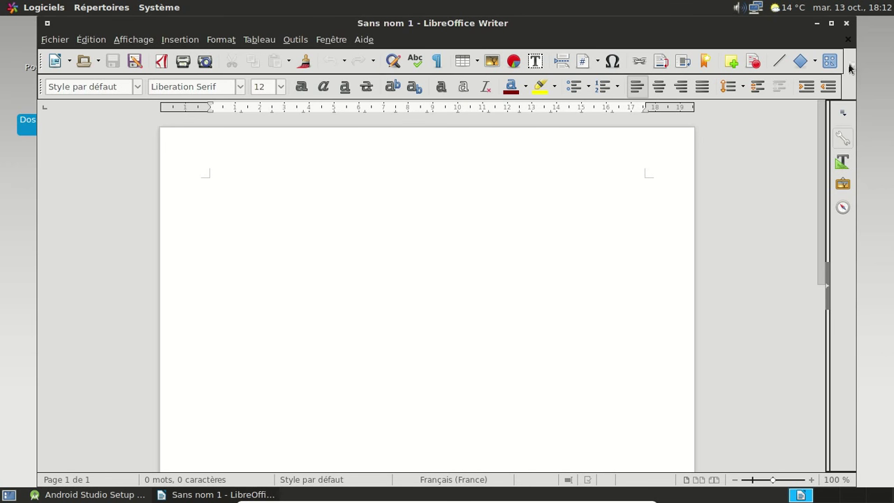
{"action": "left_click", "coordinate": [846, 23]}
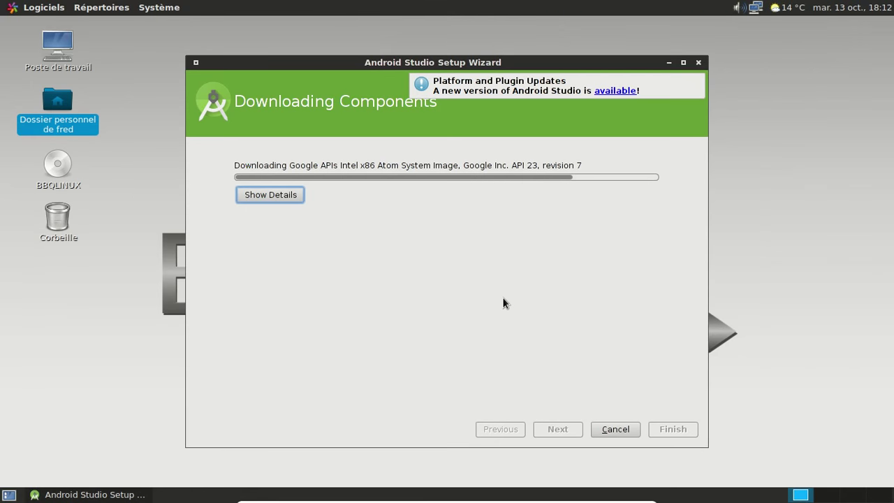
Step: Launch Firefox from the Internet applications, search the web for bbqlinux, and open the bbqlinux.org result, dismissing the data-sharing notice
{"action": "left_click", "coordinate": [44, 7]}
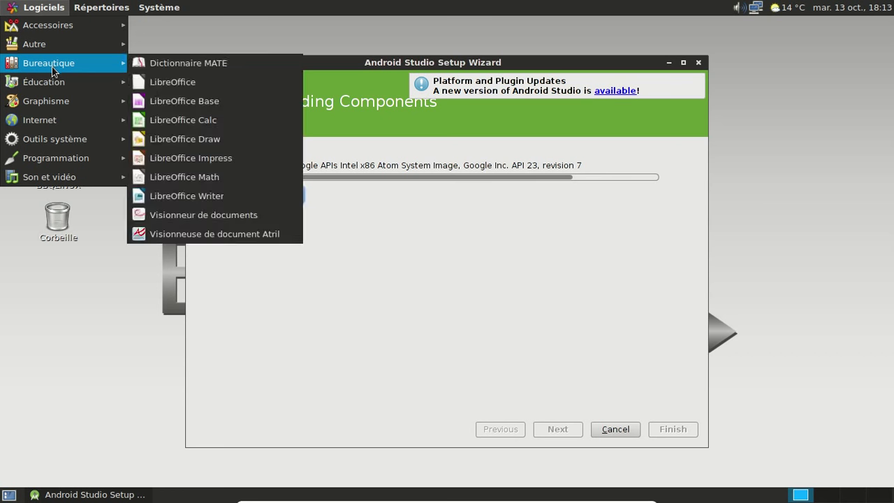
{"action": "mouse_move", "coordinate": [56, 102]}
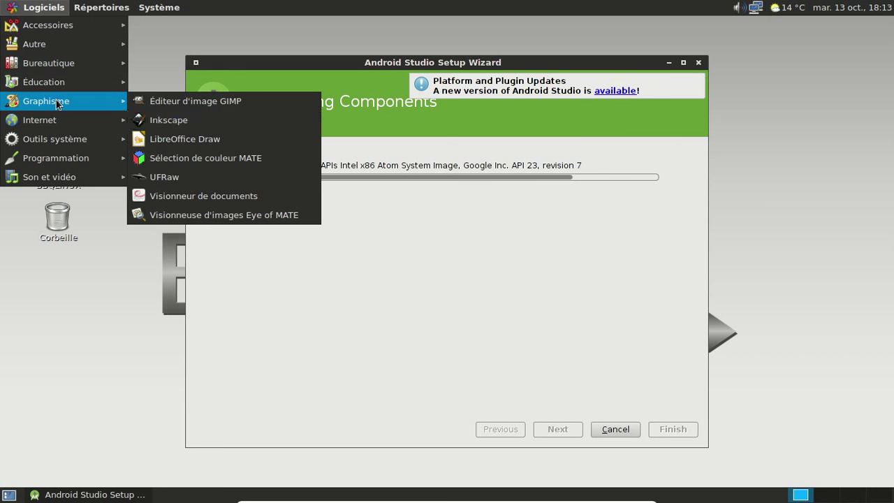
{"action": "mouse_move", "coordinate": [88, 121]}
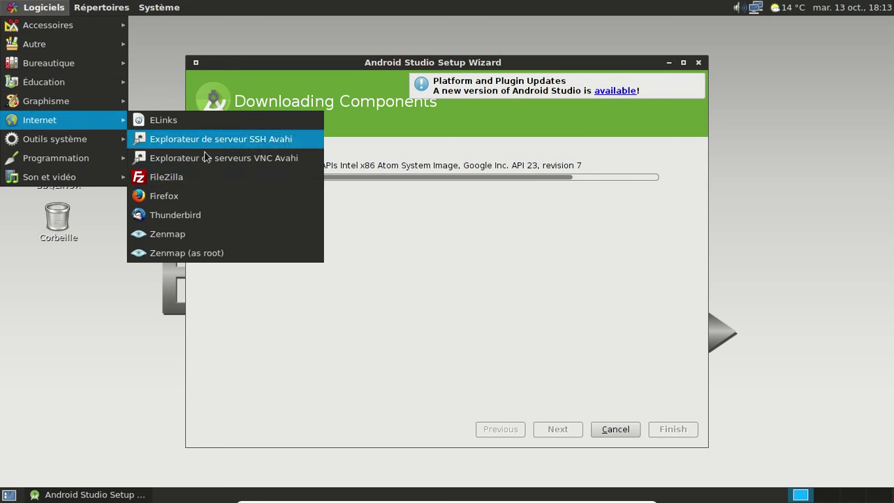
{"action": "left_click", "coordinate": [203, 195]}
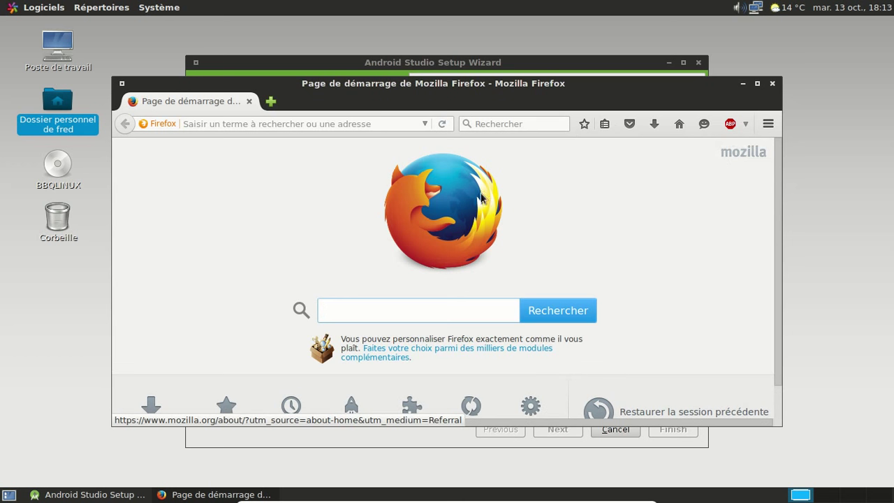
{"action": "left_click", "coordinate": [488, 125]}
{"action": "type", "text": "bbqlinux"}
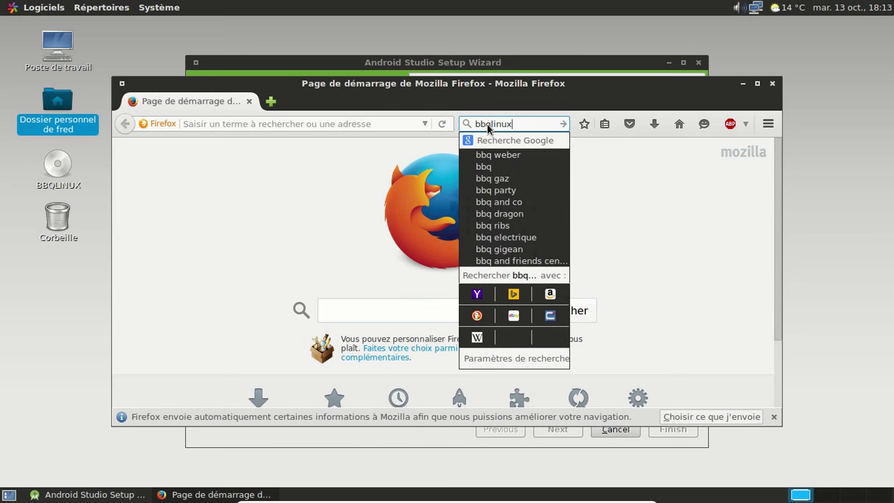
{"action": "key", "text": "Return"}
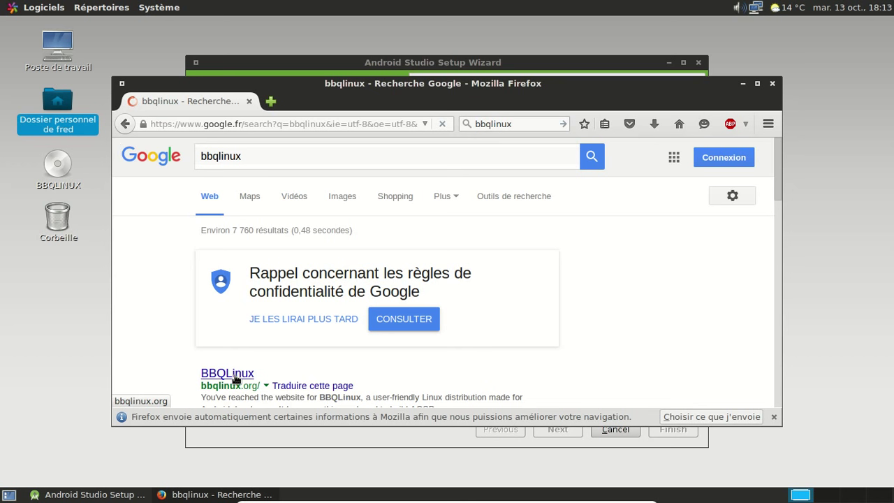
{"action": "left_click", "coordinate": [236, 380]}
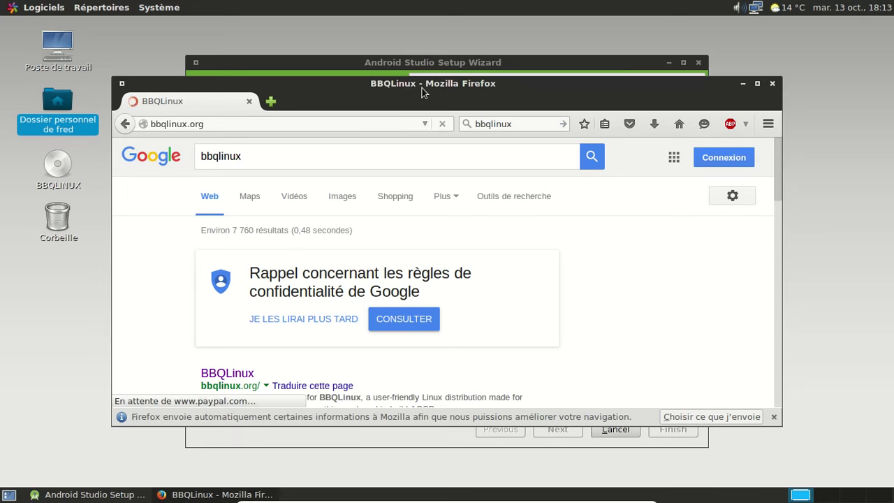
{"action": "left_click", "coordinate": [774, 417]}
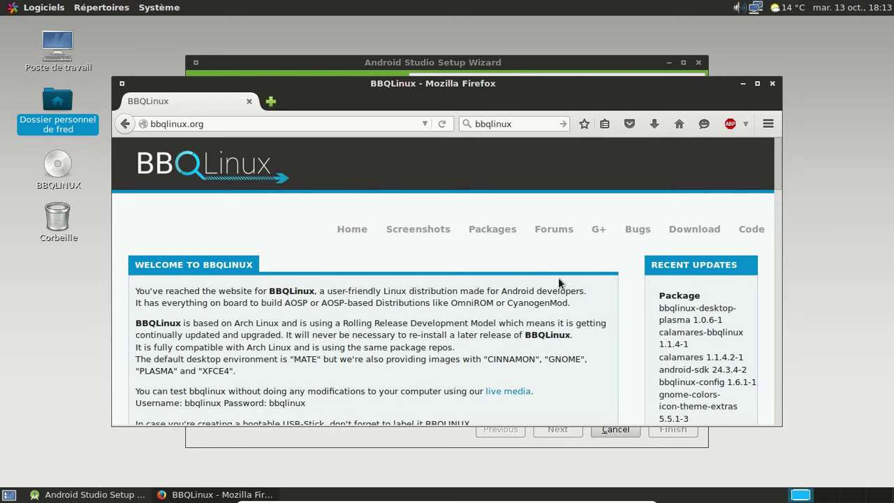
Step: Enlarge the browser window to read the BBQLinux home page down to the live-image announcements, and close Firefox
{"action": "left_click", "coordinate": [756, 84]}
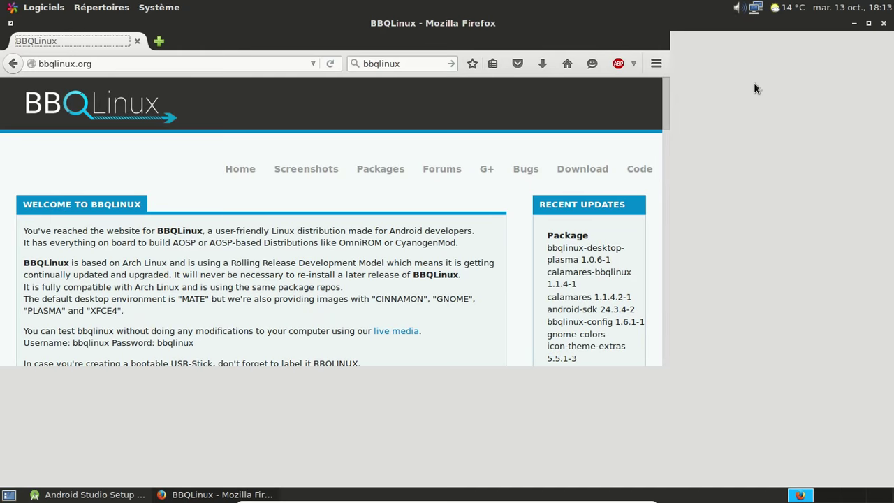
{"action": "left_click", "coordinate": [868, 23]}
{"action": "left_click_drag", "start_coordinate": [584, 81], "coordinate": [547, 26]}
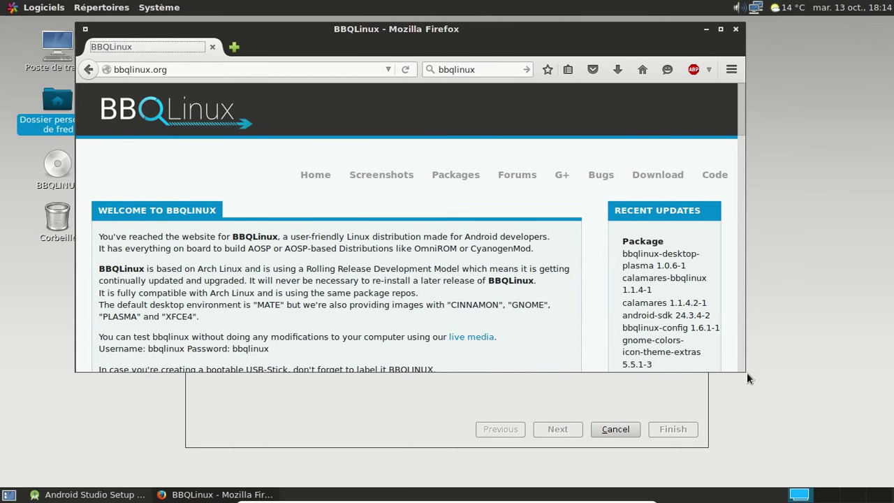
{"action": "left_click_drag", "start_coordinate": [743, 362], "coordinate": [849, 449]}
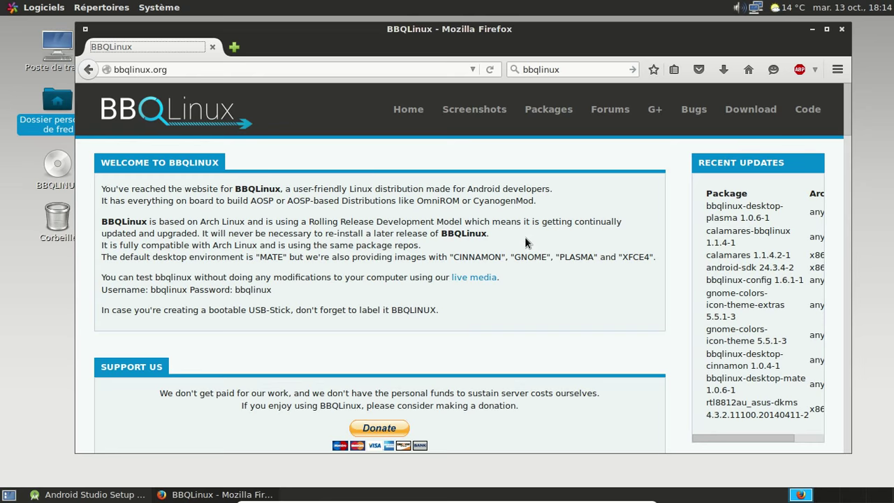
{"action": "scroll", "coordinate": [525, 241], "scroll_direction": "down", "scroll_amount": 5}
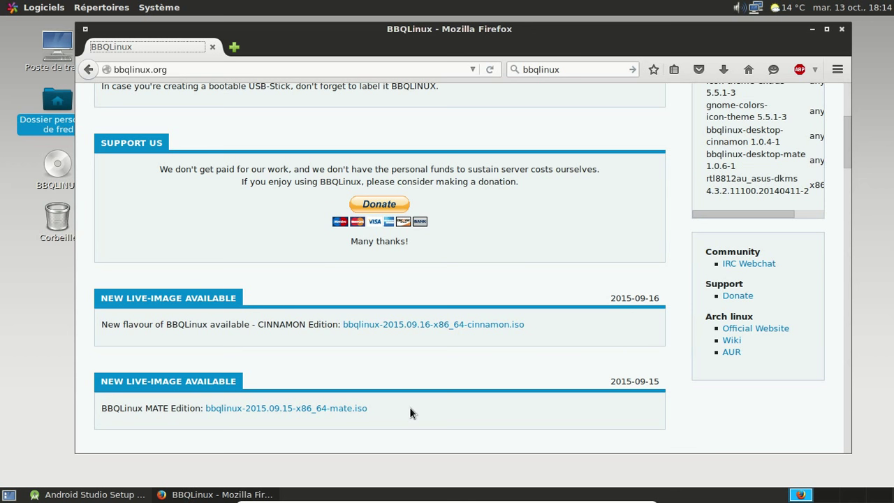
{"action": "left_click", "coordinate": [843, 30]}
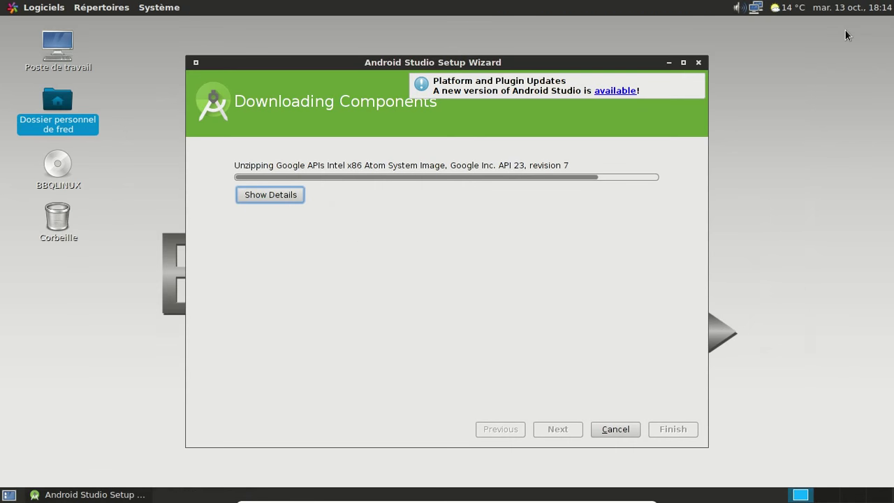
Step: Examine the applications listed in the system tools and programming categories
{"action": "left_click", "coordinate": [35, 8]}
{"action": "mouse_move", "coordinate": [71, 102]}
{"action": "left_click", "coordinate": [53, 8]}
{"action": "left_click", "coordinate": [101, 7]}
{"action": "mouse_move", "coordinate": [19, 8]}
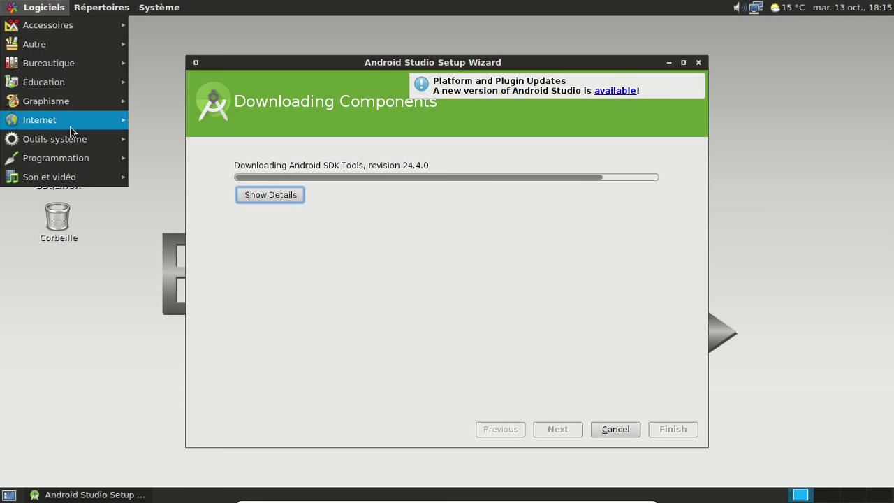
{"action": "mouse_move", "coordinate": [57, 144]}
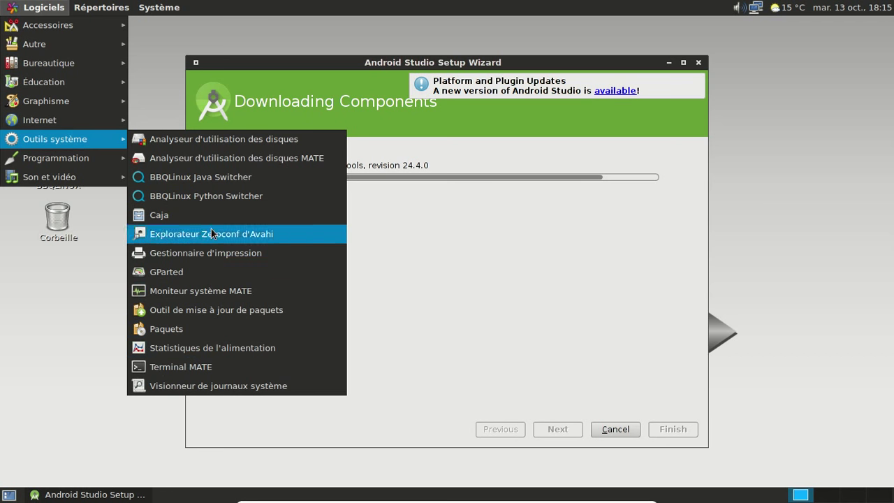
{"action": "mouse_move", "coordinate": [119, 158]}
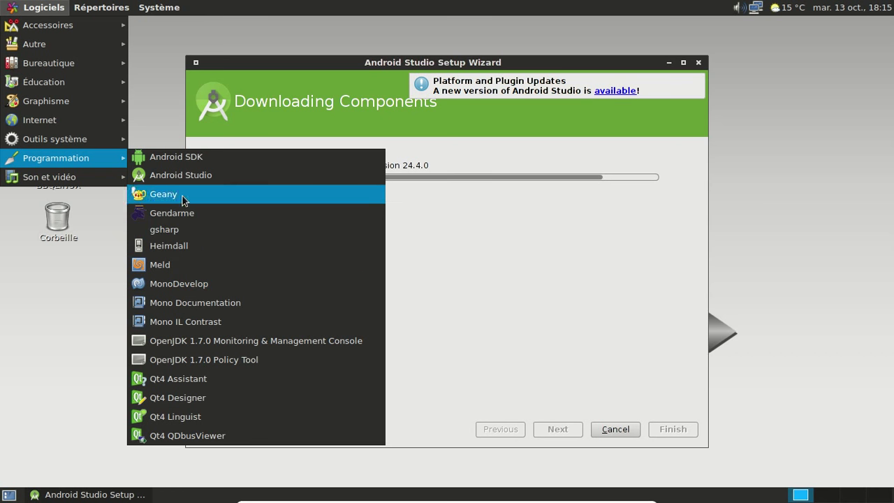
{"action": "left_click", "coordinate": [156, 79]}
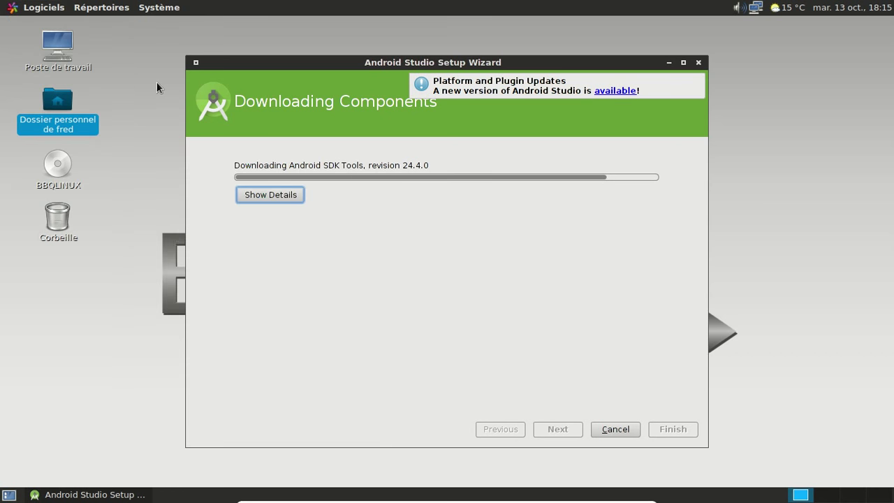
Step: Open /etc/pacman.conf with sudo nano in a MATE terminal, authenticating with the account password
{"action": "left_click", "coordinate": [14, 9]}
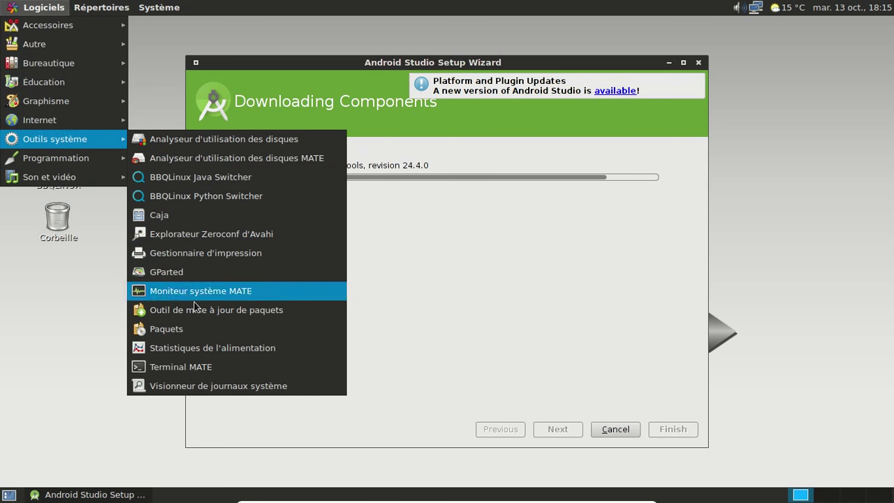
{"action": "left_click", "coordinate": [189, 365]}
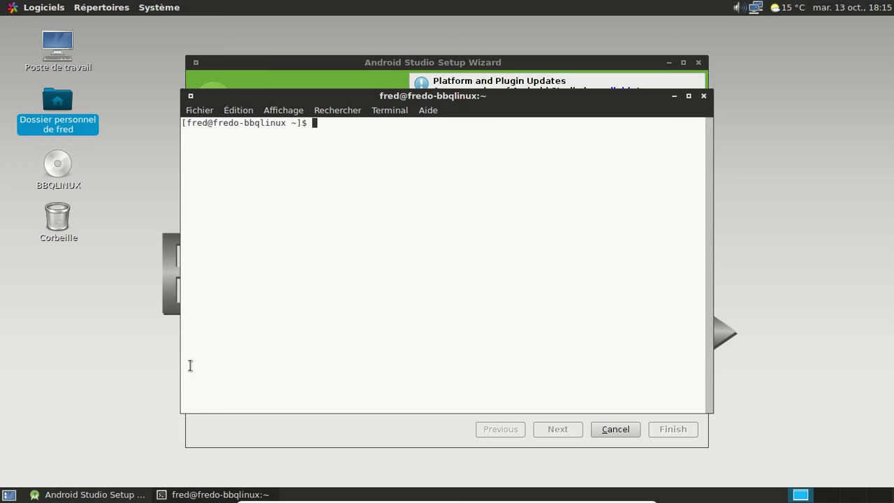
{"action": "type", "text": "sudo nano /etc/pacman.conf"}
{"action": "key", "text": "Return"}
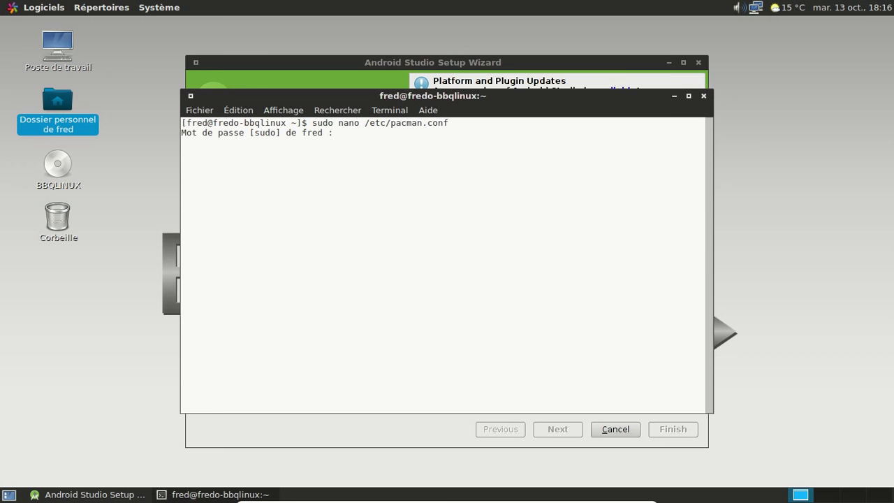
{"action": "key", "text": "Return"}
Step: Examine the repository sections and general options of pacman.conf, and close the terminal without editing the file
{"action": "key", "text": "Page_Down"}
{"action": "key", "text": "Page_Down"}
{"action": "key", "text": "Page_Down"}
{"action": "key", "text": "Page_Down"}
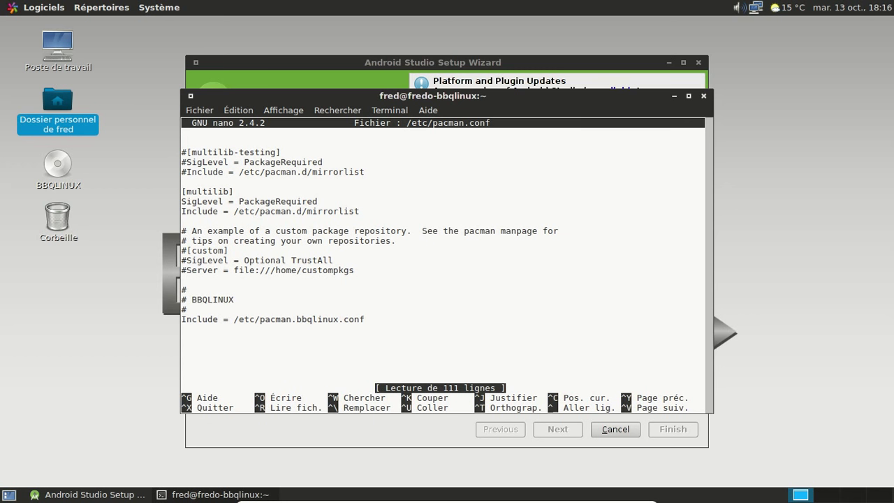
{"action": "key", "text": "Up"}
{"action": "key", "text": "Up"}
{"action": "key", "text": "Up"}
{"action": "key", "text": "Up"}
{"action": "key", "text": "Up"}
{"action": "key", "text": "Up"}
{"action": "key", "text": "Up"}
{"action": "key", "text": "Up"}
{"action": "key", "text": "Up"}
{"action": "key", "text": "Up"}
{"action": "key", "text": "Up"}
{"action": "key", "text": "Up"}
{"action": "key", "text": "Up"}
{"action": "key", "text": "Up"}
{"action": "key", "text": "Up"}
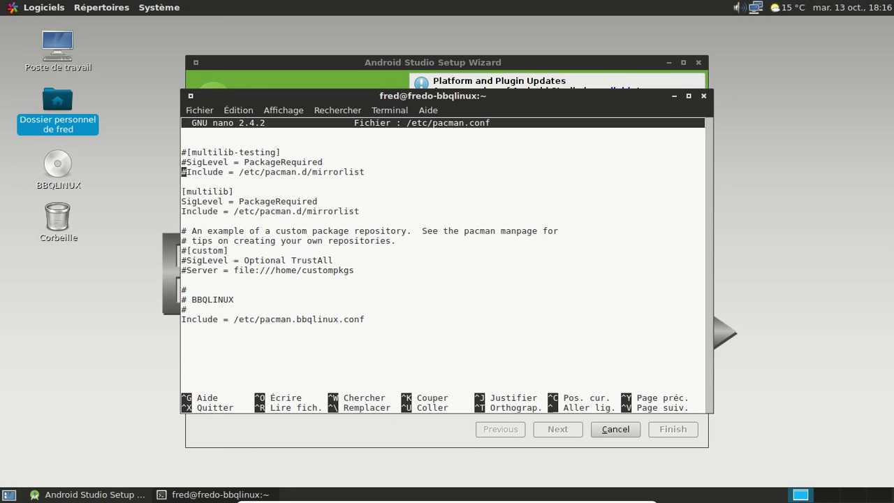
{"action": "key", "text": "Up"}
{"action": "key", "text": "Up"}
{"action": "key", "text": "Up"}
{"action": "key", "text": "Up"}
{"action": "key", "text": "Up"}
{"action": "key", "text": "Up"}
{"action": "key", "text": "Up"}
{"action": "key", "text": "Up"}
{"action": "key", "text": "Up"}
{"action": "key", "text": "Up"}
{"action": "key", "text": "Up"}
{"action": "key", "text": "Up"}
{"action": "key", "text": "Up"}
{"action": "key", "text": "Up"}
{"action": "key", "text": "Up"}
{"action": "key", "text": "Up"}
{"action": "key", "text": "Up"}
{"action": "key", "text": "Up"}
{"action": "key", "text": "Up"}
{"action": "key", "text": "Up"}
{"action": "key", "text": "Up"}
{"action": "key", "text": "Up"}
{"action": "key", "text": "Up"}
{"action": "key", "text": "Up"}
{"action": "key", "text": "Up"}
{"action": "key", "text": "Up"}
{"action": "key", "text": "Up"}
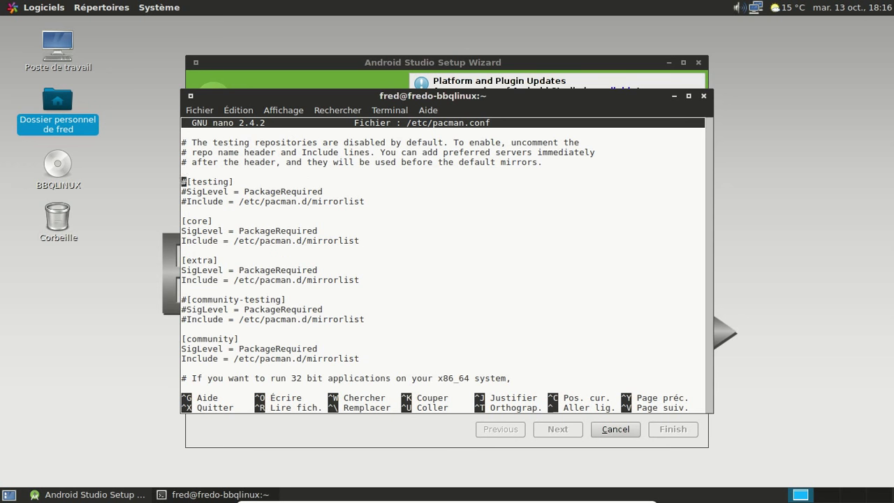
{"action": "key", "text": "Up"}
{"action": "key", "text": "Up"}
{"action": "key", "text": "Up"}
{"action": "key", "text": "Up"}
{"action": "key", "text": "Up"}
{"action": "key", "text": "Up"}
{"action": "key", "text": "Up"}
{"action": "key", "text": "Up"}
{"action": "key", "text": "Up"}
{"action": "key", "text": "Up"}
{"action": "key", "text": "Up"}
{"action": "key", "text": "Up"}
{"action": "key", "text": "Up"}
{"action": "key", "text": "Up"}
{"action": "key", "text": "Up"}
{"action": "key", "text": "Up"}
{"action": "key", "text": "Up"}
{"action": "key", "text": "Up"}
{"action": "key", "text": "Up"}
{"action": "key", "text": "Up"}
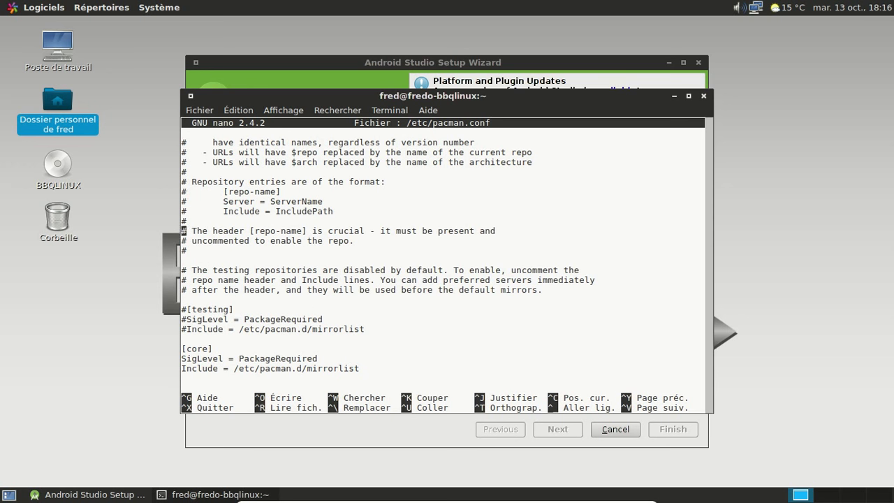
{"action": "key", "text": "Up"}
{"action": "key", "text": "Up"}
{"action": "key", "text": "Up"}
{"action": "key", "text": "Up"}
{"action": "key", "text": "Up"}
{"action": "key", "text": "Up"}
{"action": "key", "text": "Up"}
{"action": "key", "text": "Up"}
{"action": "key", "text": "Up"}
{"action": "key", "text": "Up"}
{"action": "key", "text": "Up"}
{"action": "key", "text": "Up"}
{"action": "key", "text": "Up"}
{"action": "key", "text": "Up"}
{"action": "key", "text": "Up"}
{"action": "key", "text": "Up"}
{"action": "key", "text": "Up"}
{"action": "key", "text": "Up"}
{"action": "key", "text": "Up"}
{"action": "key", "text": "Up"}
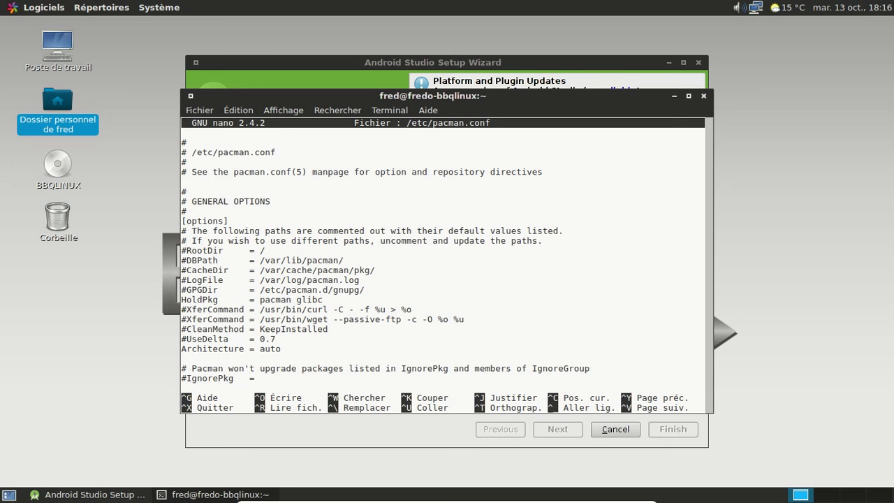
{"action": "left_click", "coordinate": [702, 99]}
{"action": "left_click", "coordinate": [487, 306]}
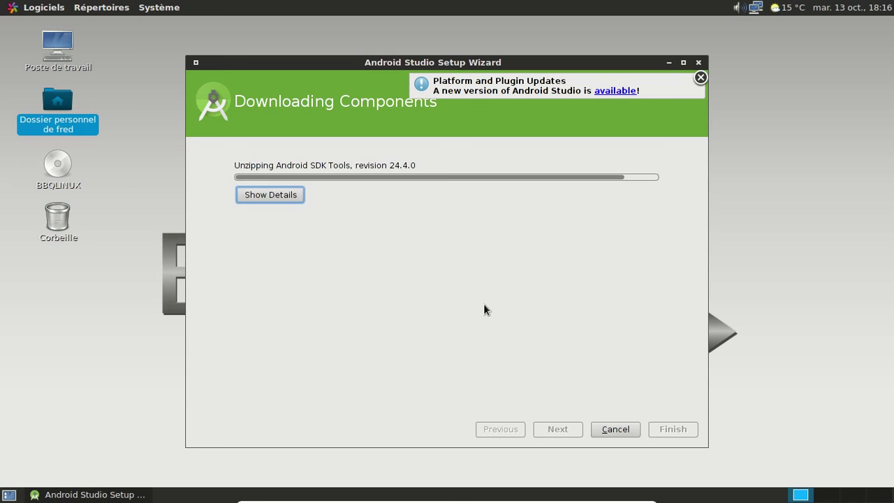
Step: Examine the applications listed in the accessories, other, system tools, programming and Internet categories
{"action": "left_click", "coordinate": [33, 8]}
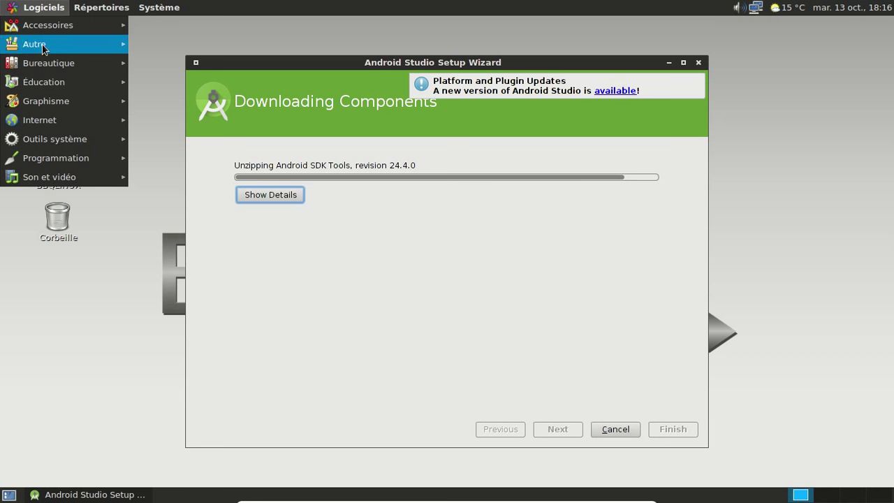
{"action": "mouse_move", "coordinate": [44, 60]}
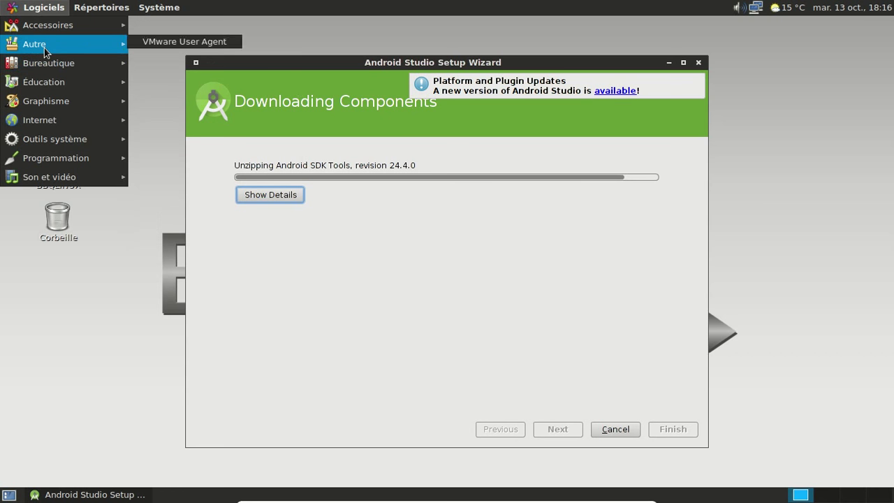
{"action": "mouse_move", "coordinate": [39, 28]}
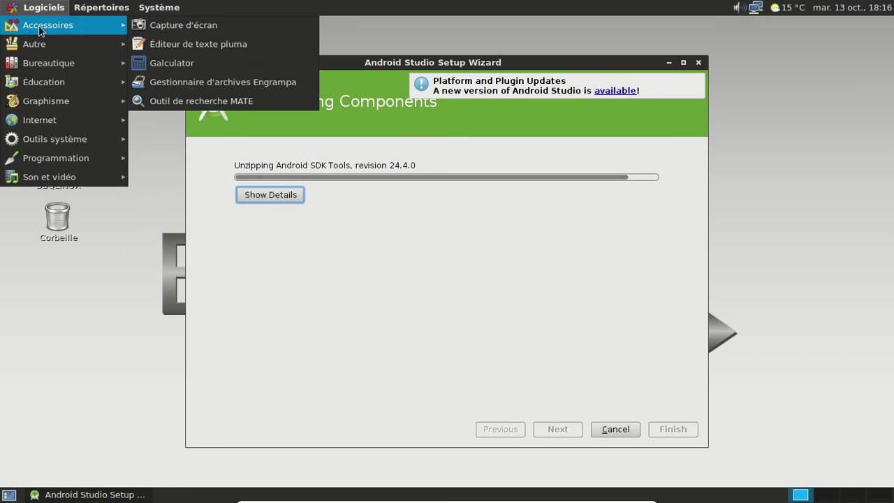
{"action": "mouse_move", "coordinate": [71, 139]}
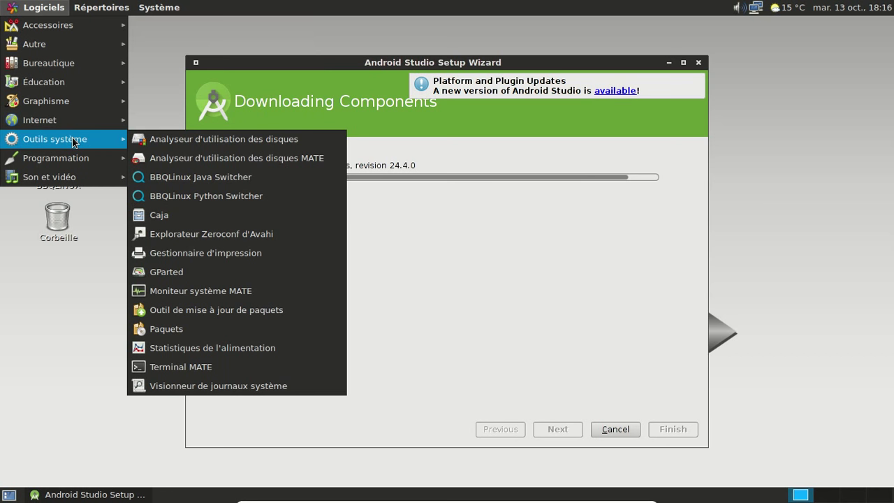
{"action": "mouse_move", "coordinate": [69, 159]}
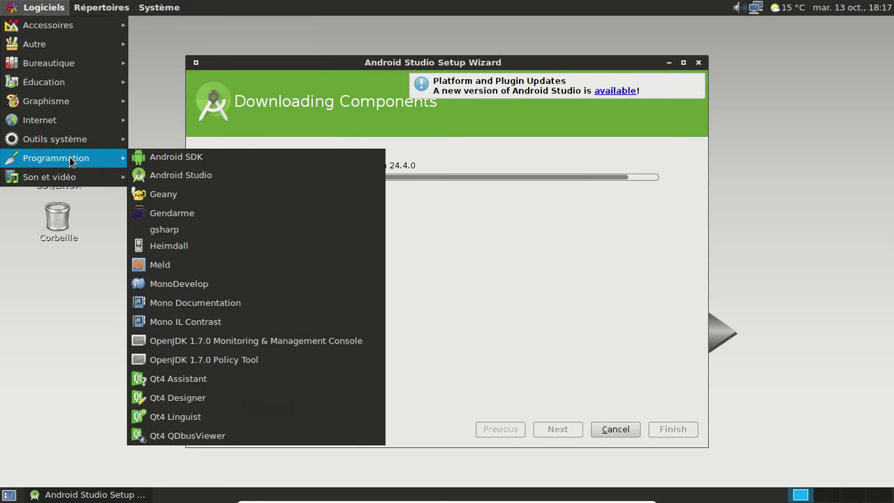
{"action": "mouse_move", "coordinate": [59, 183]}
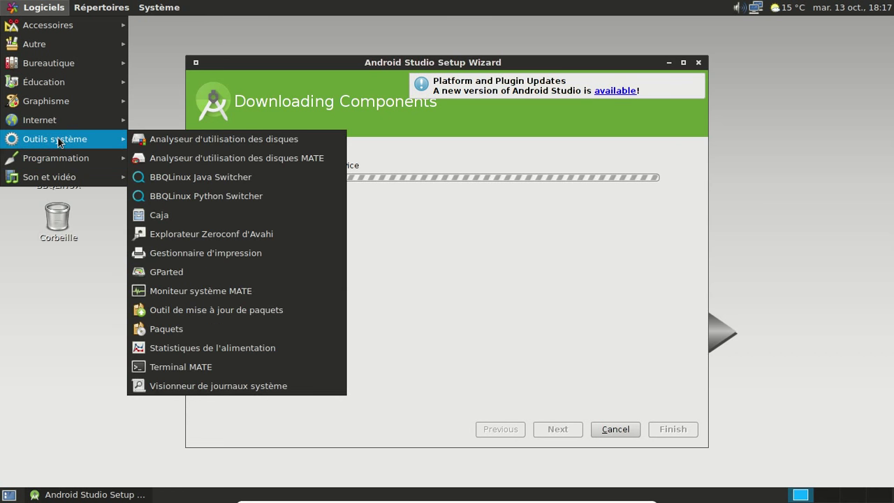
{"action": "mouse_move", "coordinate": [65, 123]}
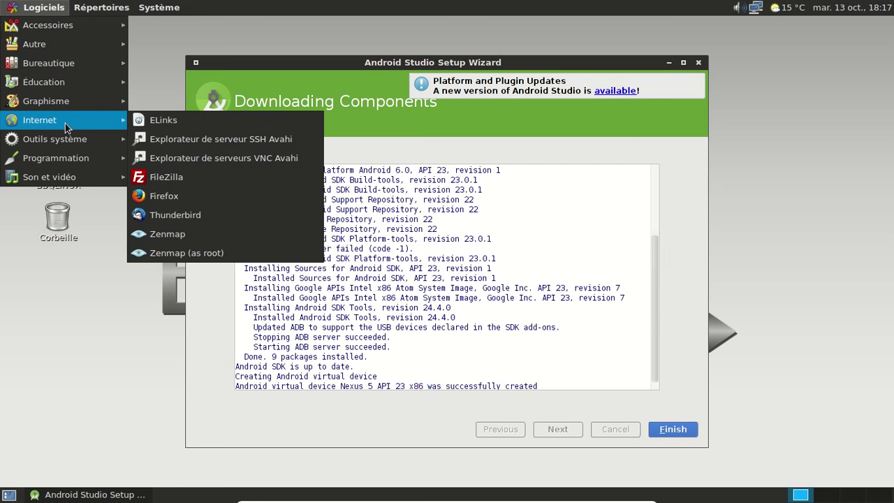
Step: Finish the Android Studio component setup and close the Android Studio welcome window
{"action": "left_click", "coordinate": [678, 431]}
{"action": "left_click", "coordinate": [678, 430]}
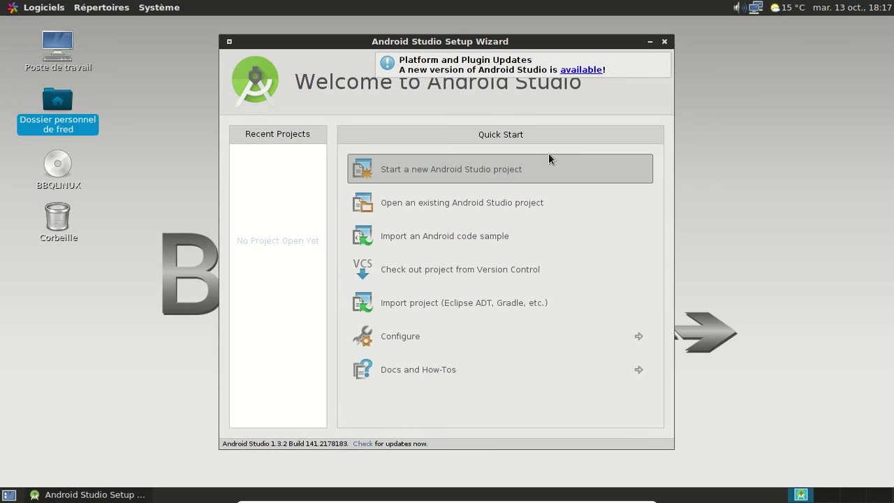
{"action": "left_click", "coordinate": [665, 41]}
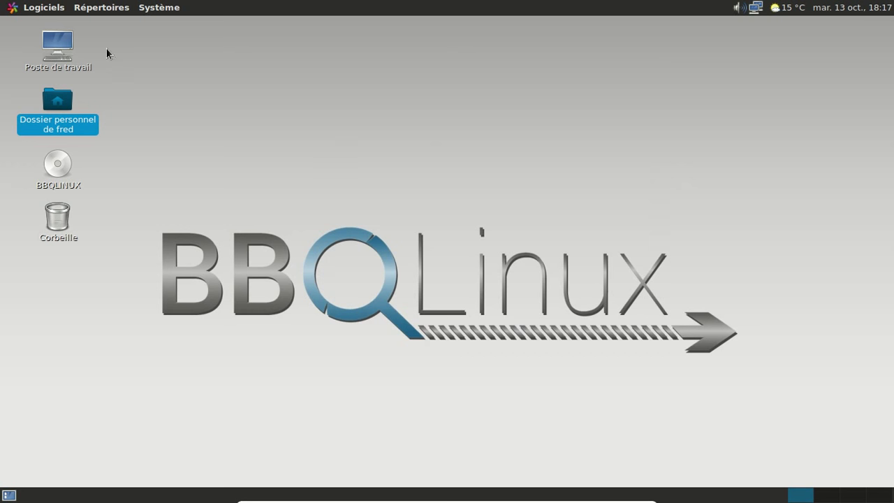
Step: Look through the office, education and graphics application categories, and launch Inkscape
{"action": "left_click", "coordinate": [43, 8]}
{"action": "mouse_move", "coordinate": [72, 64]}
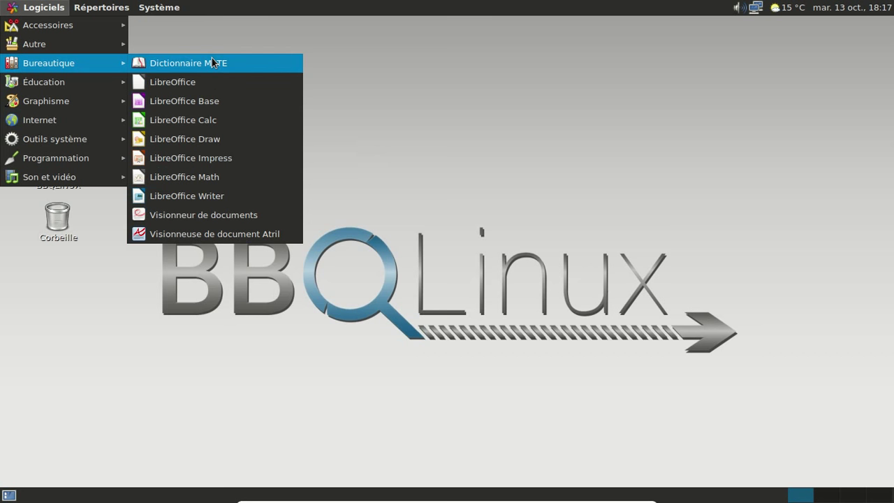
{"action": "mouse_move", "coordinate": [46, 82]}
{"action": "mouse_move", "coordinate": [50, 105]}
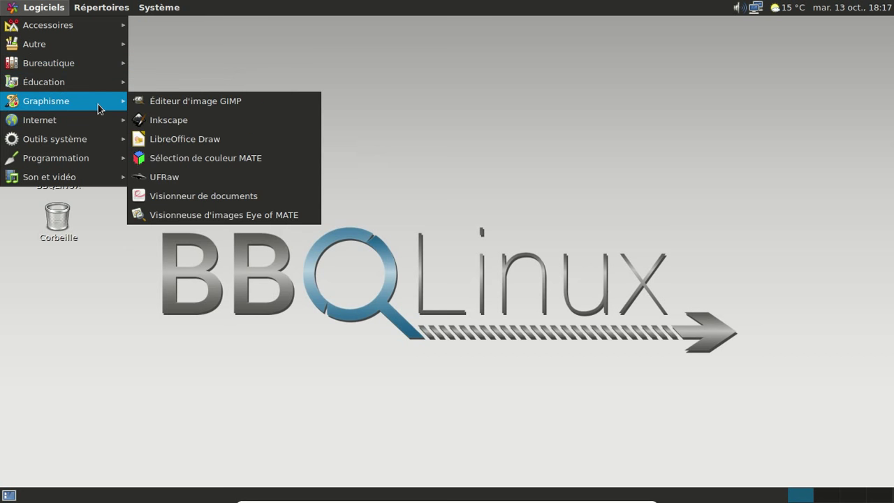
{"action": "left_click", "coordinate": [245, 117]}
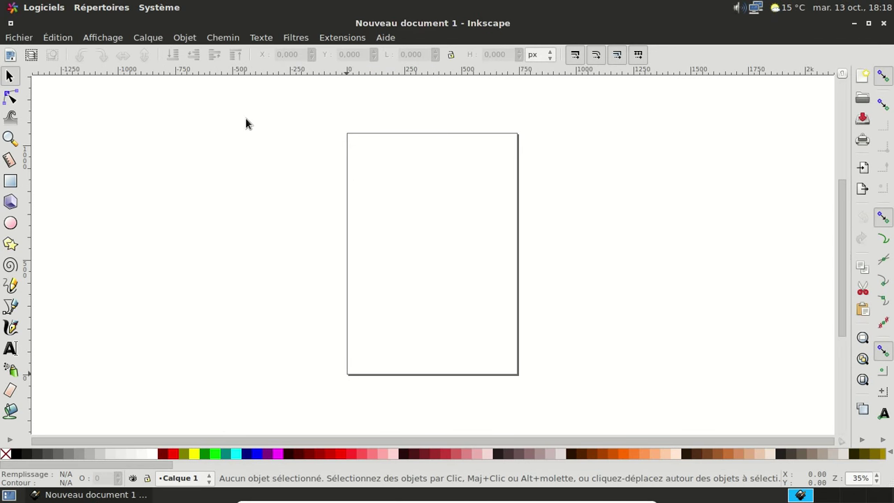
Step: View Inkscape's version information in its About window, and close Inkscape
{"action": "left_click", "coordinate": [385, 39]}
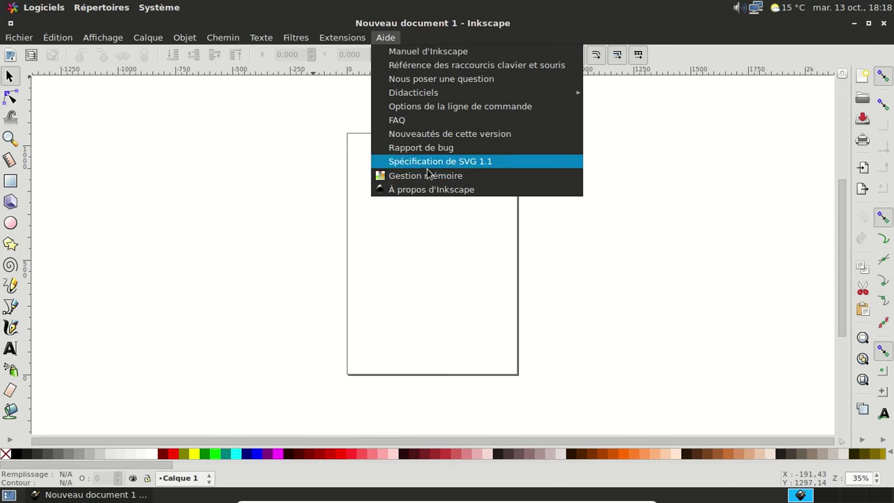
{"action": "key", "text": "Escape"}
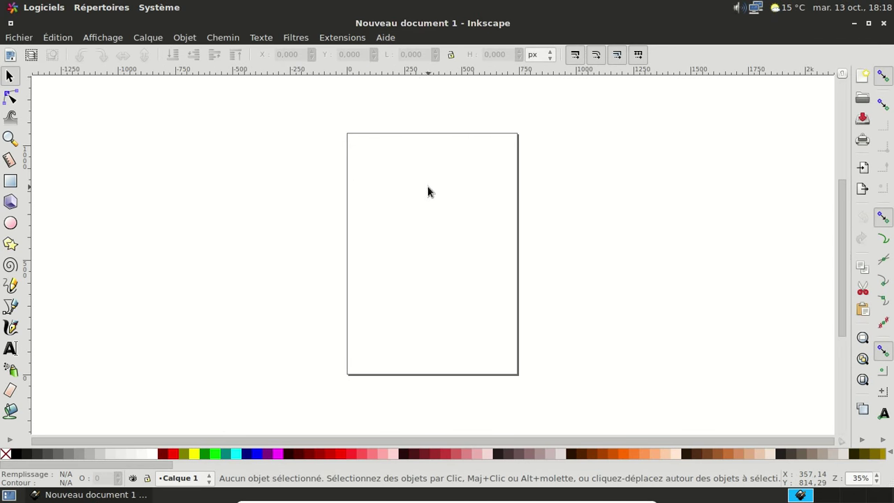
{"action": "left_click", "coordinate": [386, 39]}
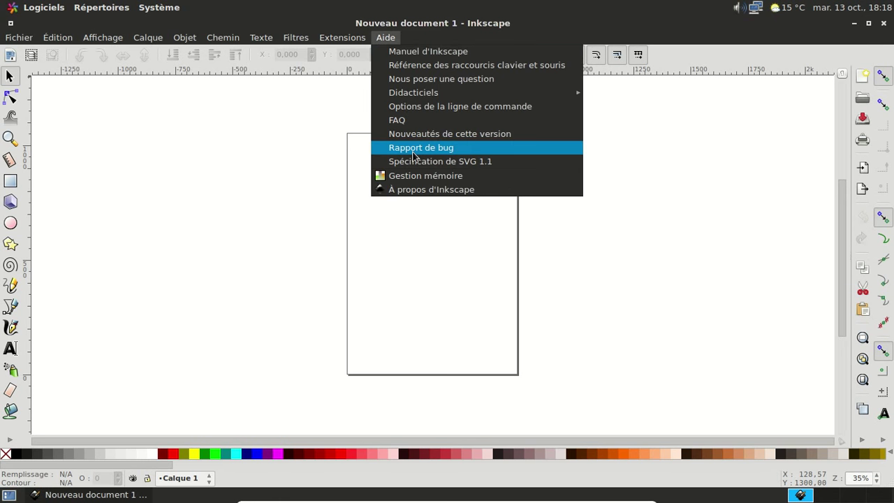
{"action": "left_click", "coordinate": [423, 190]}
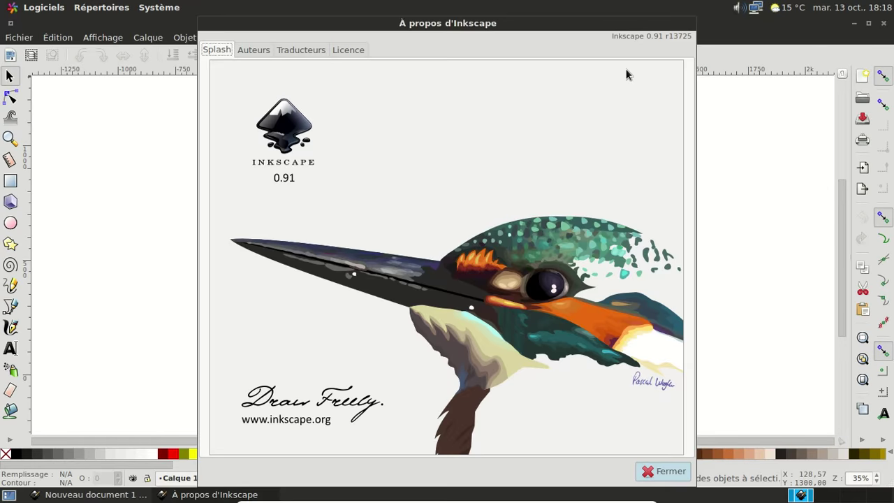
{"action": "key", "text": "Escape"}
{"action": "left_click", "coordinate": [884, 23]}
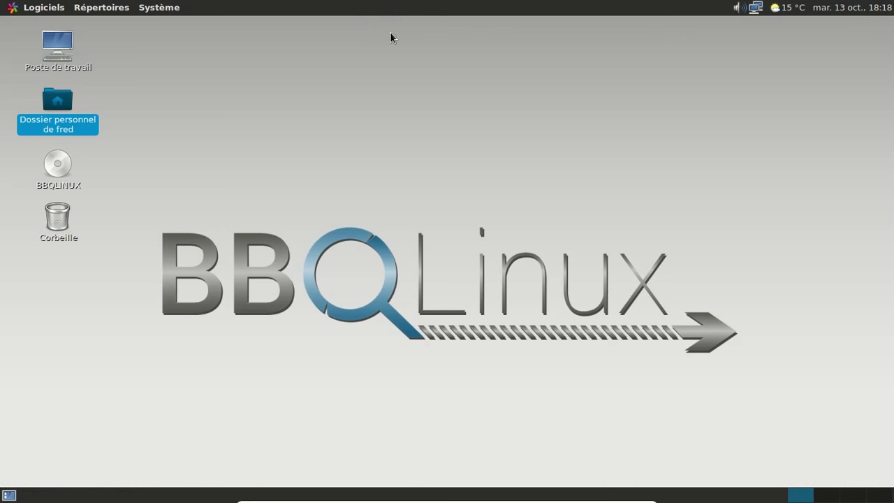
Step: Examine the applications listed in the education, accessories and system tools categories
{"action": "left_click", "coordinate": [60, 7]}
{"action": "mouse_move", "coordinate": [77, 83]}
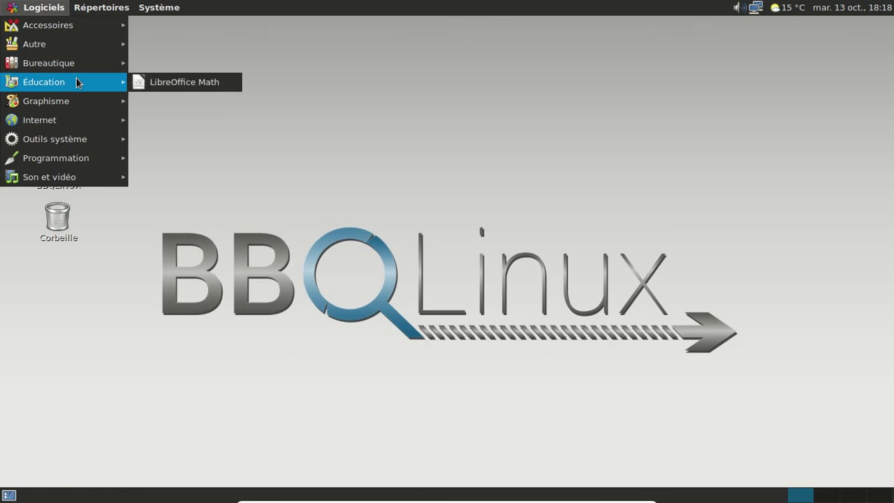
{"action": "mouse_move", "coordinate": [66, 28]}
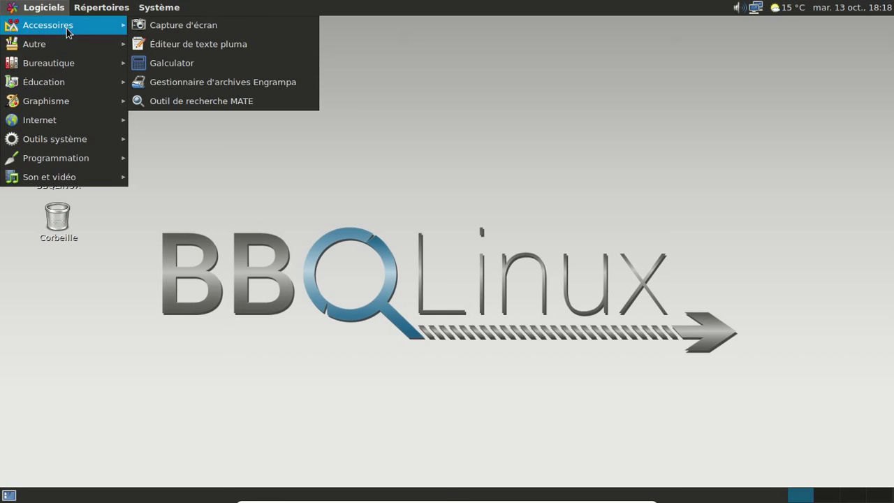
{"action": "mouse_move", "coordinate": [68, 108]}
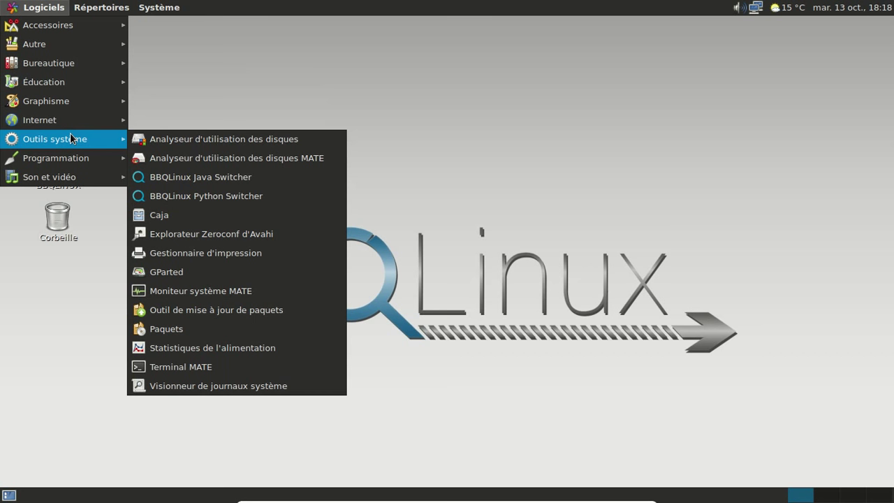
{"action": "left_click", "coordinate": [201, 4]}
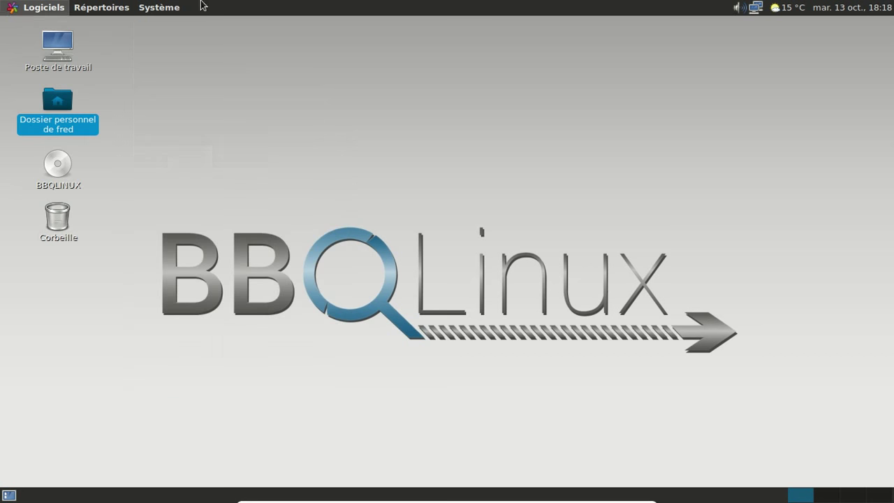
Step: View the personal account information and its password change form, and close both without changing anything
{"action": "left_click", "coordinate": [181, 7]}
{"action": "mouse_move", "coordinate": [164, 26]}
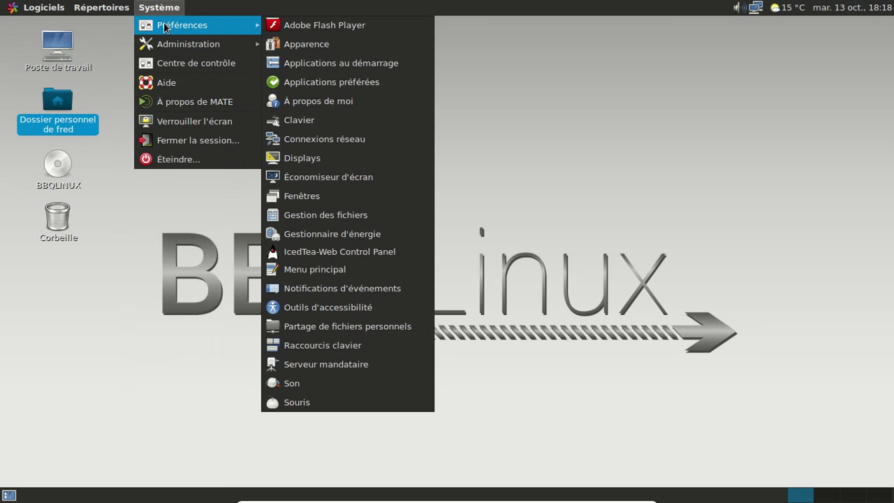
{"action": "left_click", "coordinate": [316, 100]}
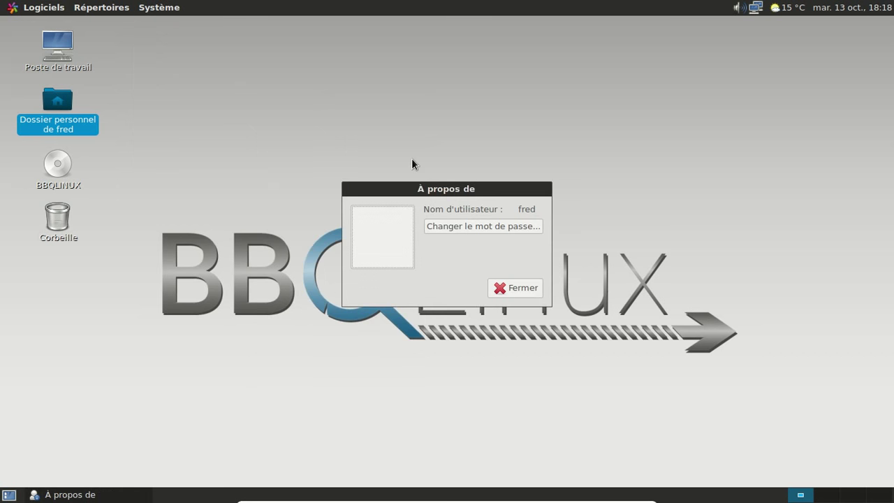
{"action": "left_click", "coordinate": [501, 226]}
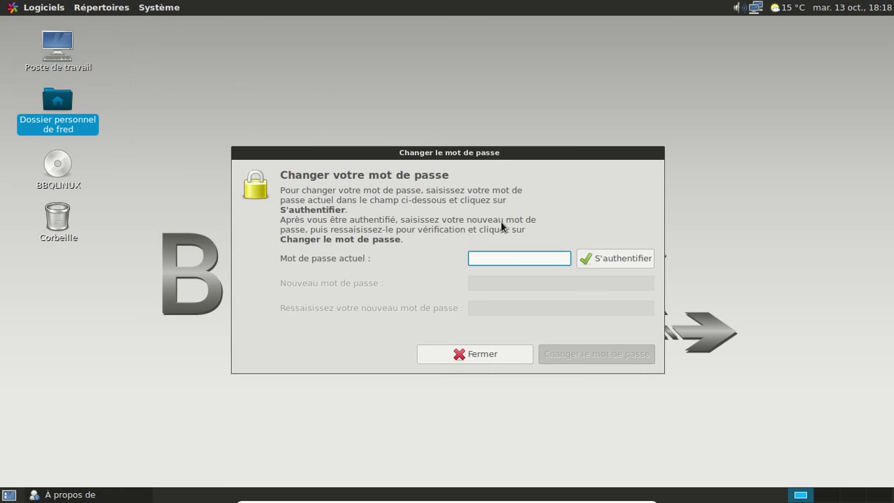
{"action": "left_click", "coordinate": [479, 347]}
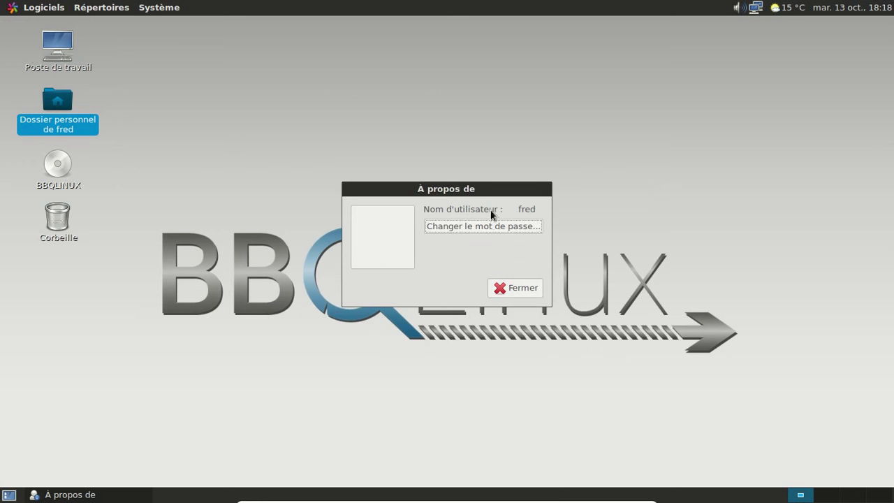
{"action": "left_click", "coordinate": [513, 289]}
Step: Shut down the computer from the MATE session, confirming the shutdown immediately
{"action": "left_click", "coordinate": [177, 10]}
{"action": "mouse_move", "coordinate": [189, 45]}
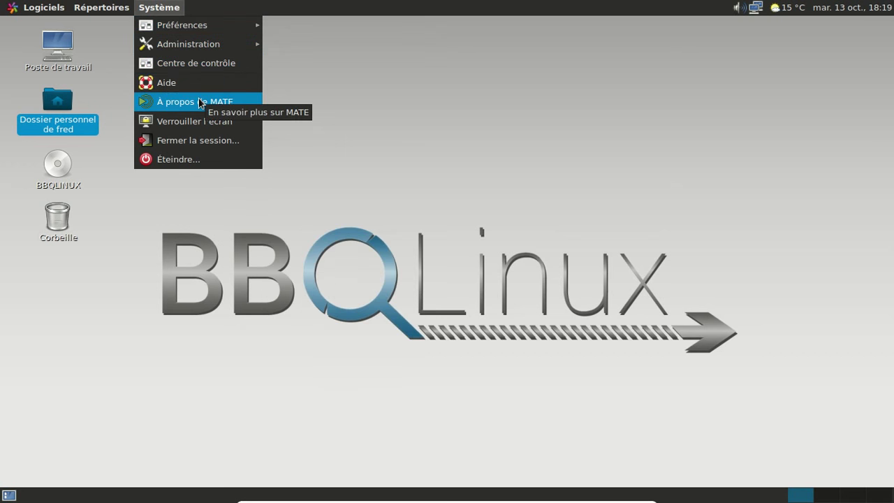
{"action": "left_click", "coordinate": [196, 159]}
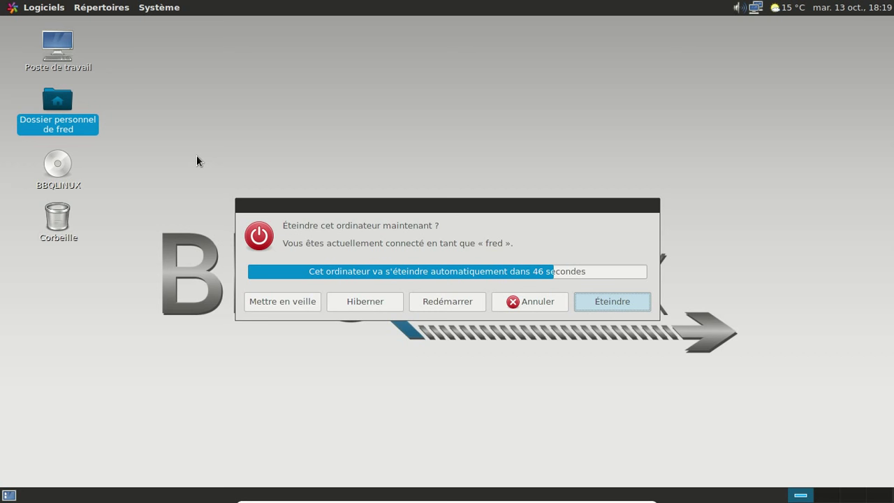
{"action": "left_click", "coordinate": [626, 298]}
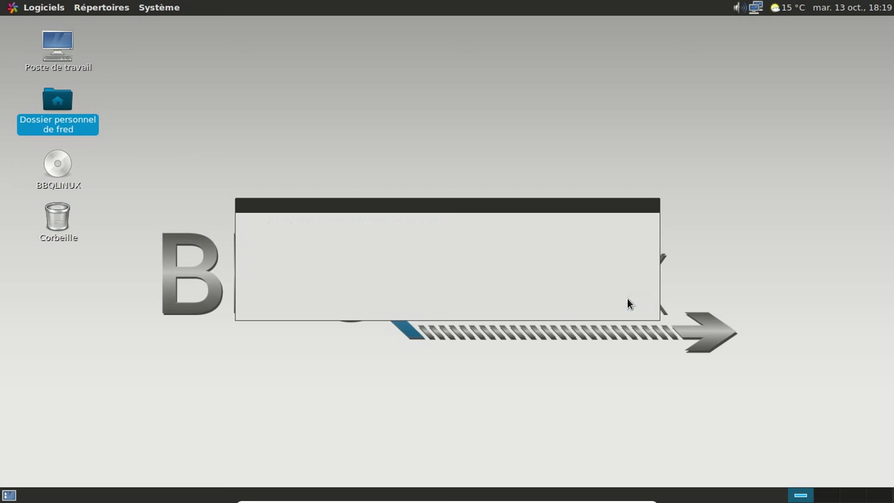